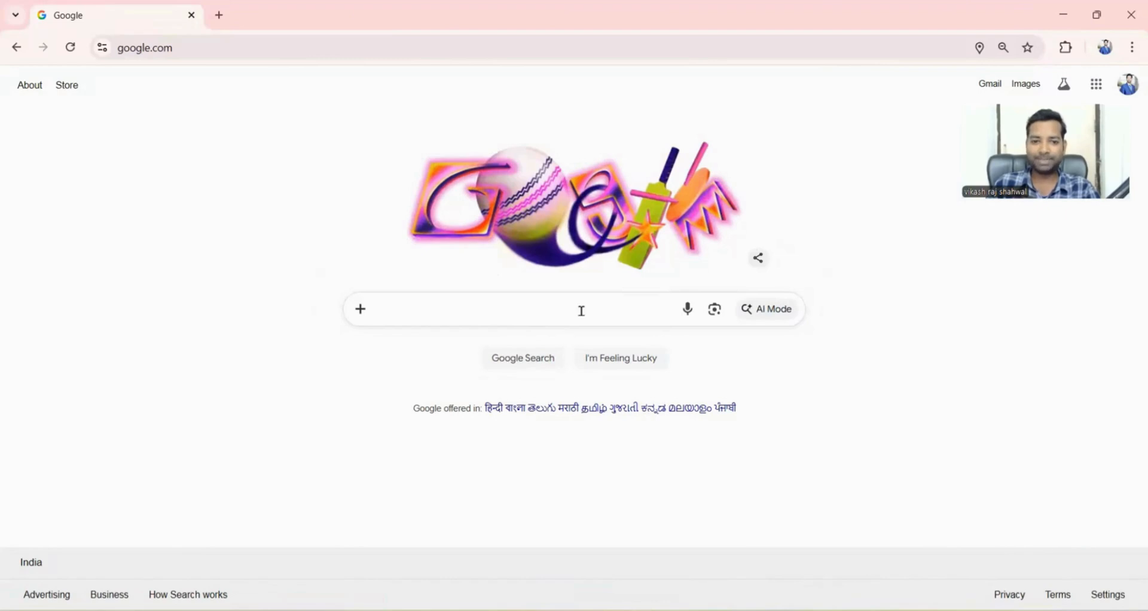
Search Google for fiverr and open the official Fiverr website from the results.
click(579, 309)
text(five)
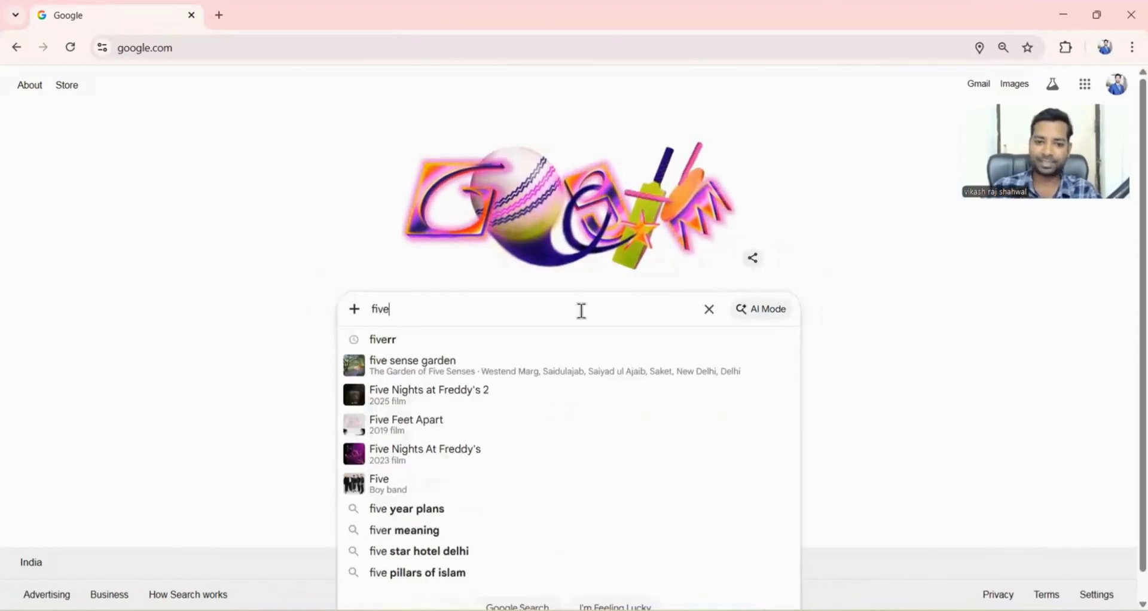
click(392, 343)
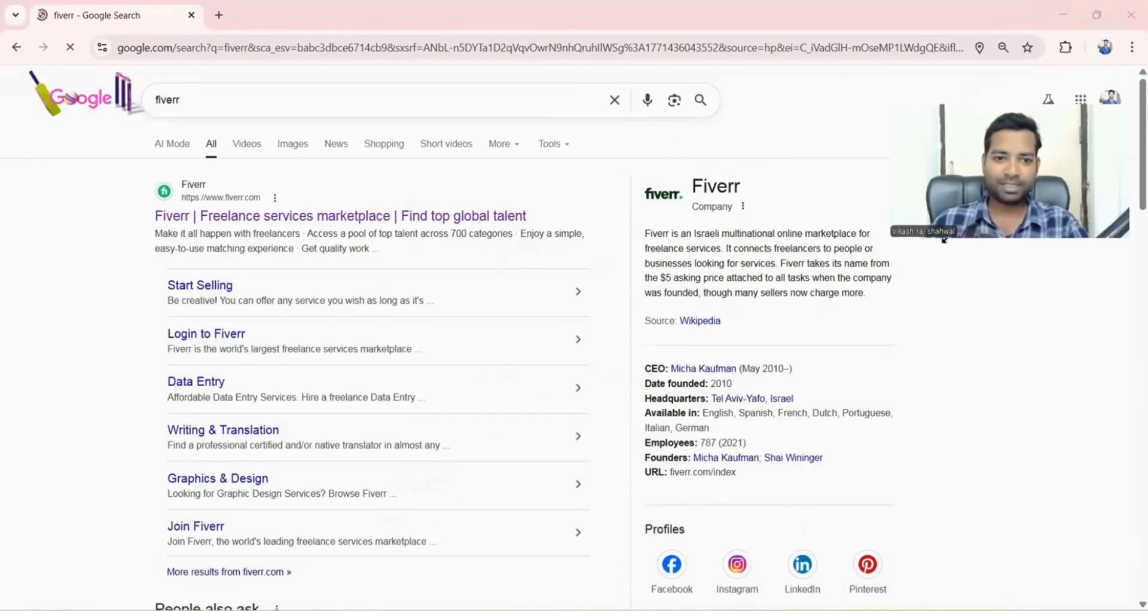
click(351, 223)
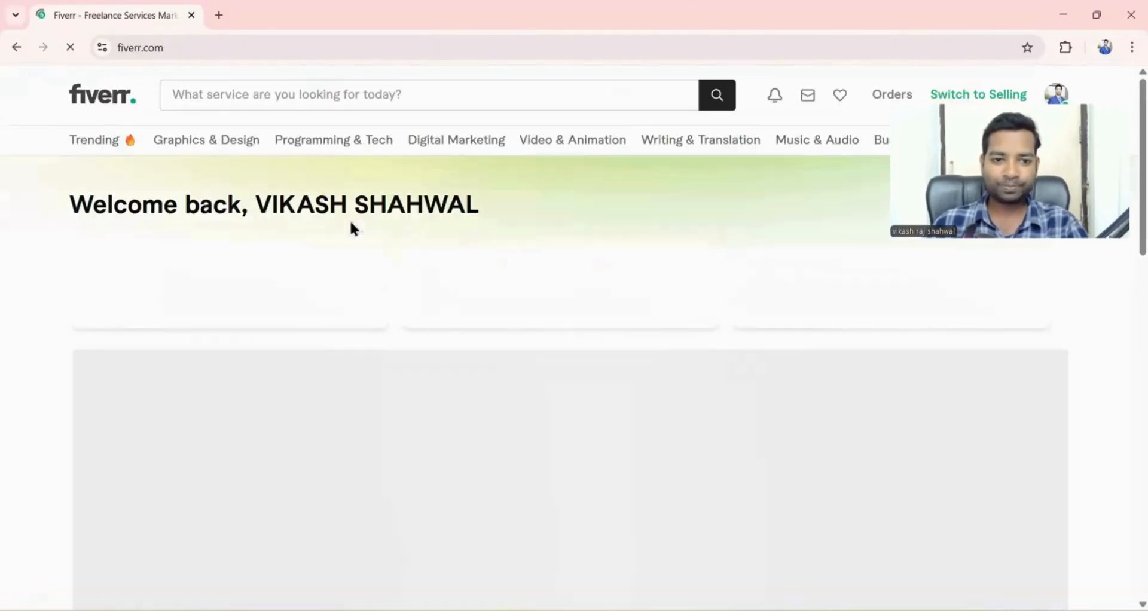
Search the Fiverr marketplace for "pivot table in excel".
click(269, 94)
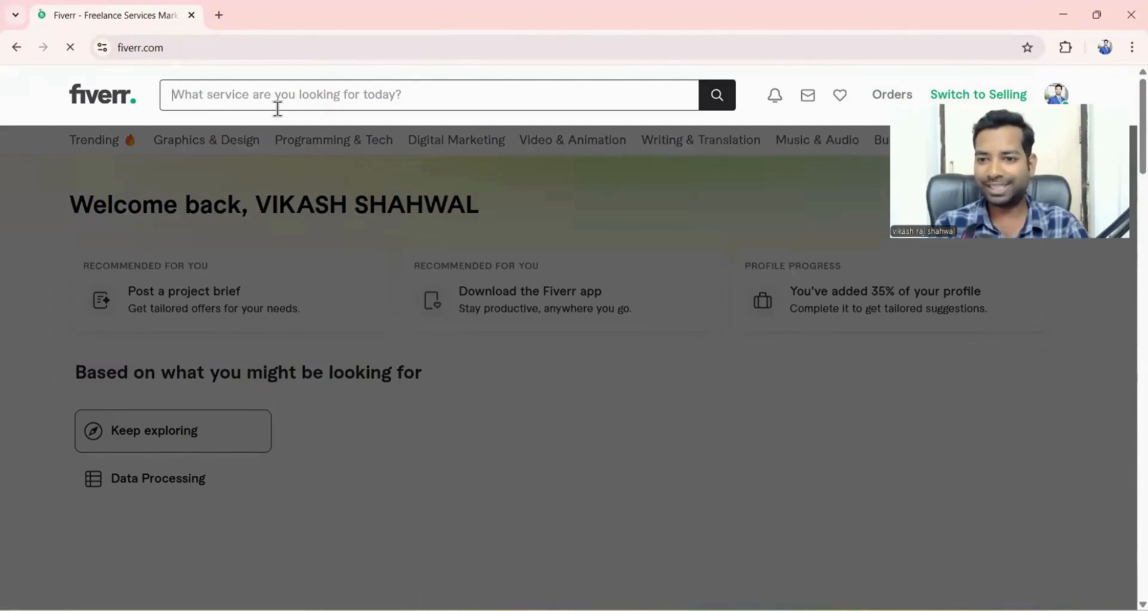
text(pivo)
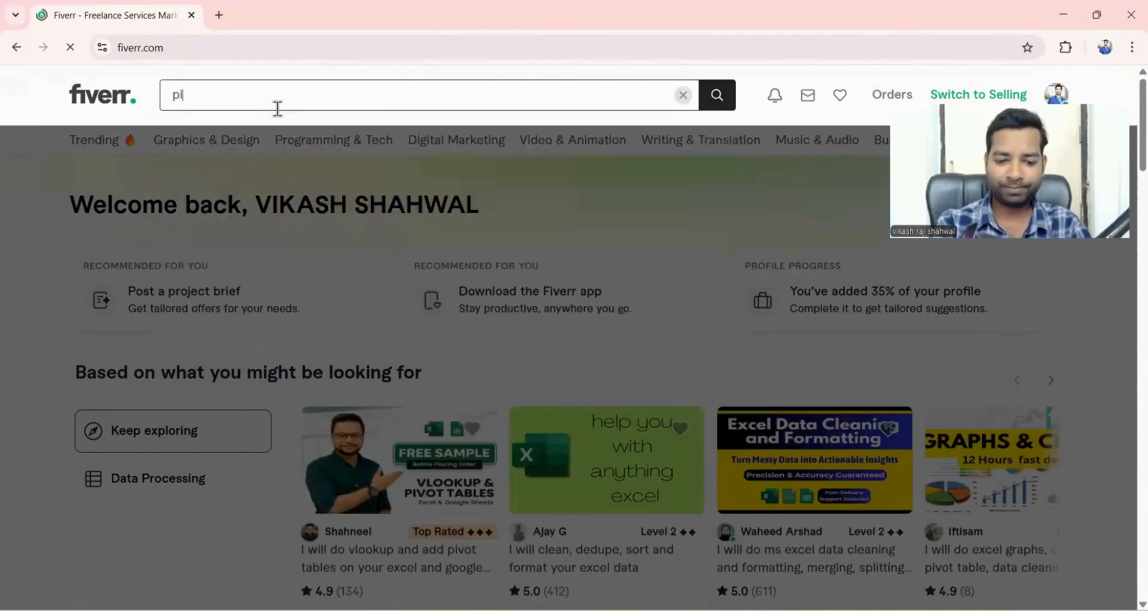
text(t table in excel)
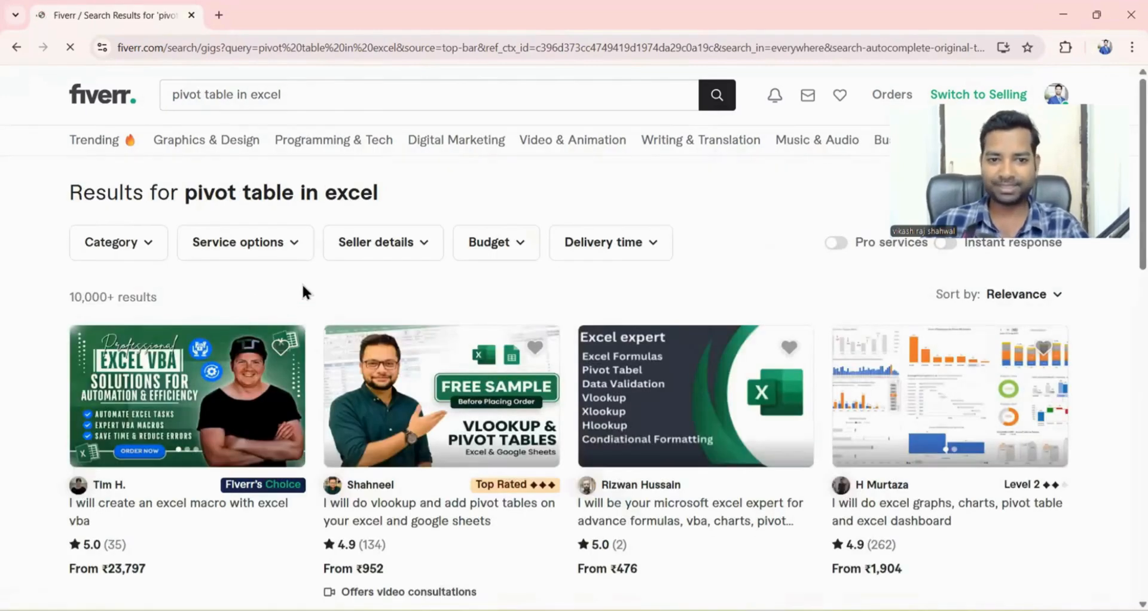
Open the gig "I will do excel graphs, charts, pivot table and excel dashboard" in a separate tab and bring it into view.
scroll(302, 282, down, 1)
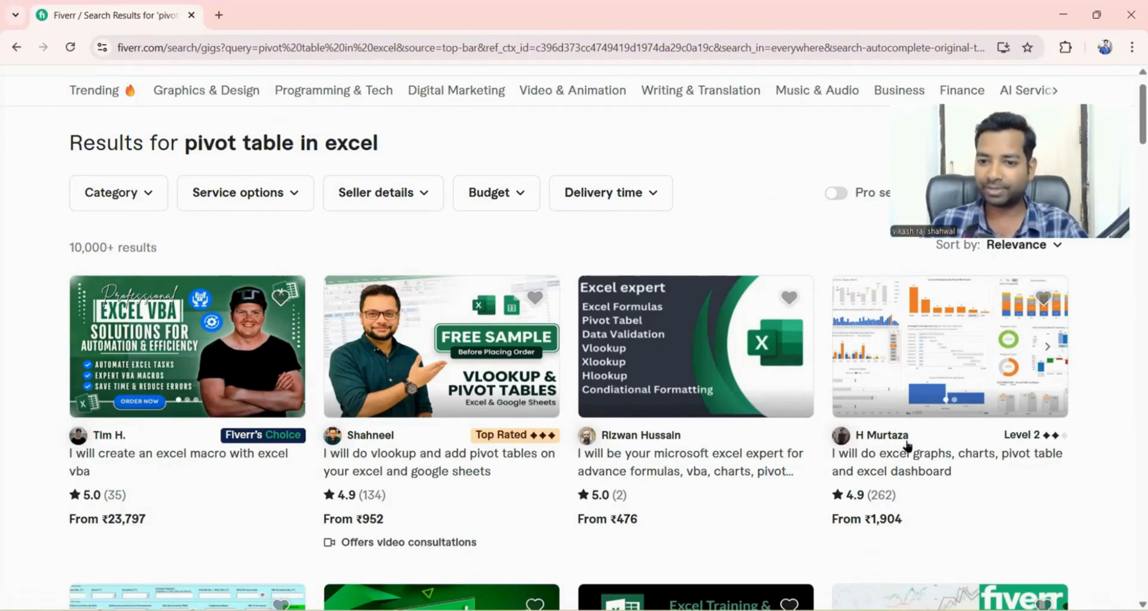
scroll(903, 520, up, 1)
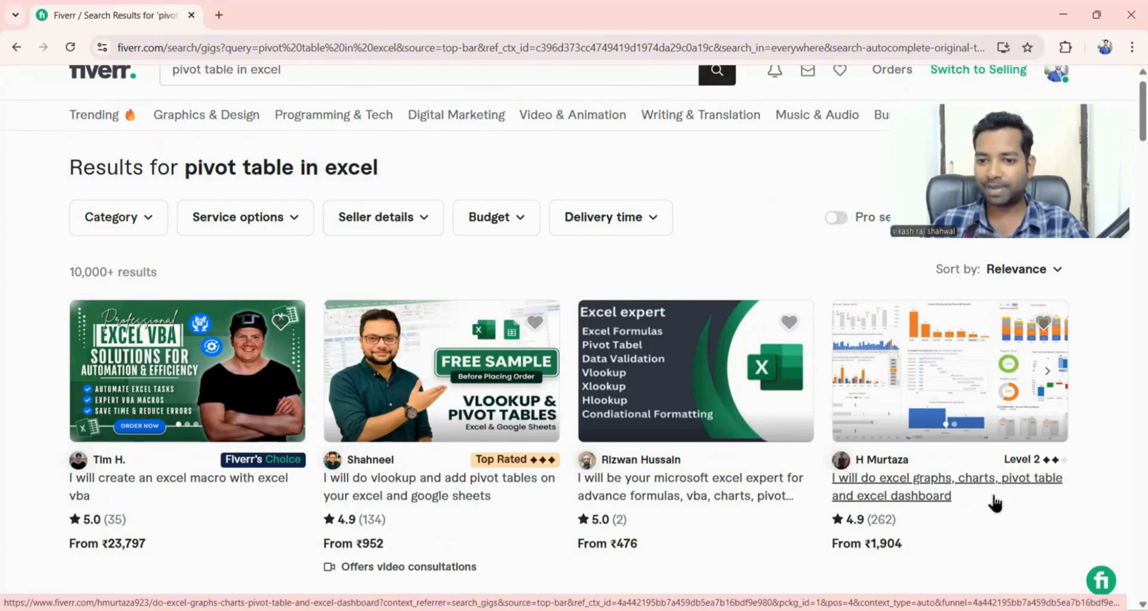
right_click(888, 334)
click(969, 230)
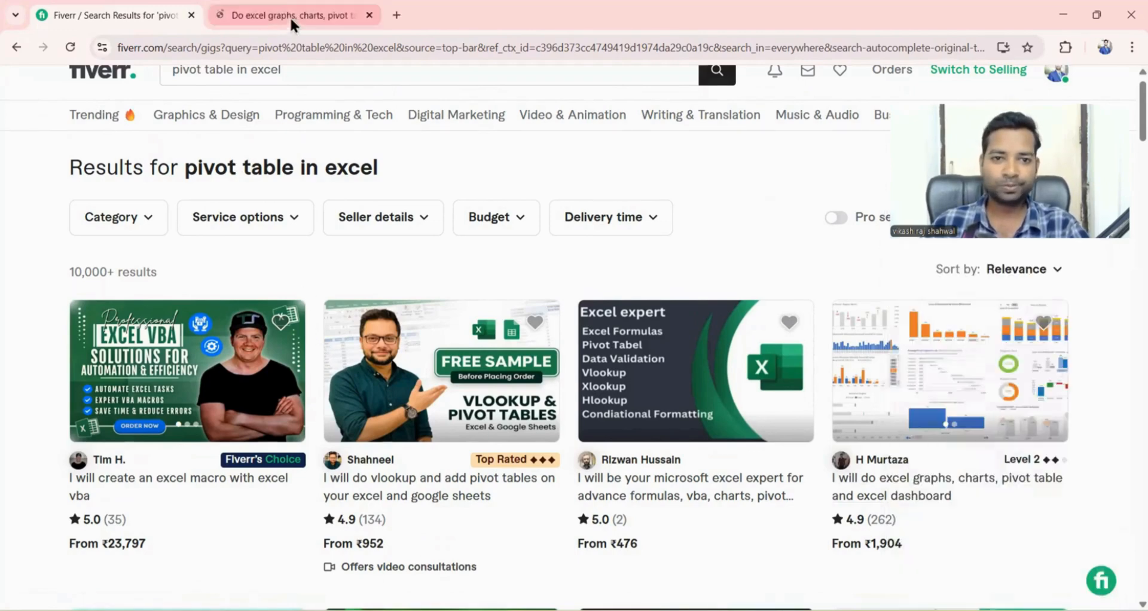
click(280, 6)
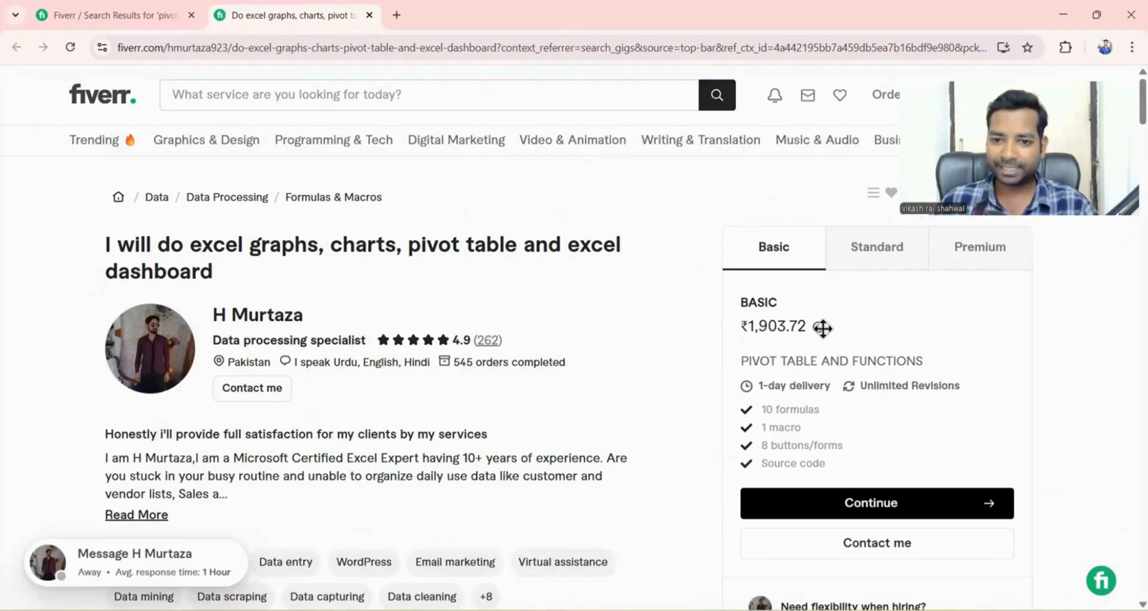
Compare the gig's Basic, Standard and Premium packages, examining each one's price and included services.
drag(744, 329, 808, 338)
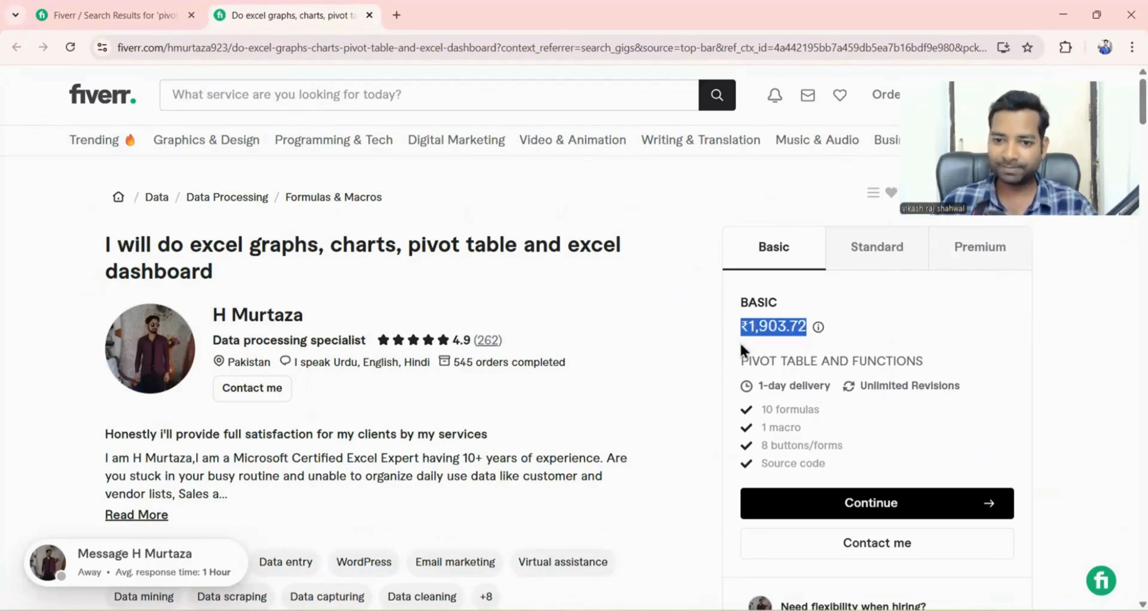
click(766, 329)
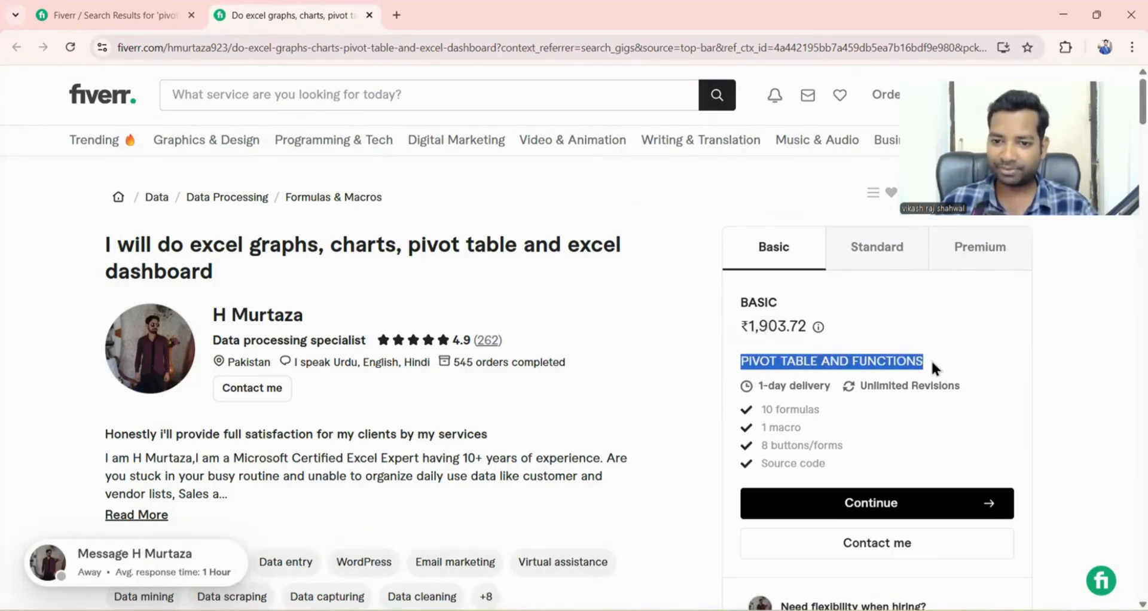
click(993, 373)
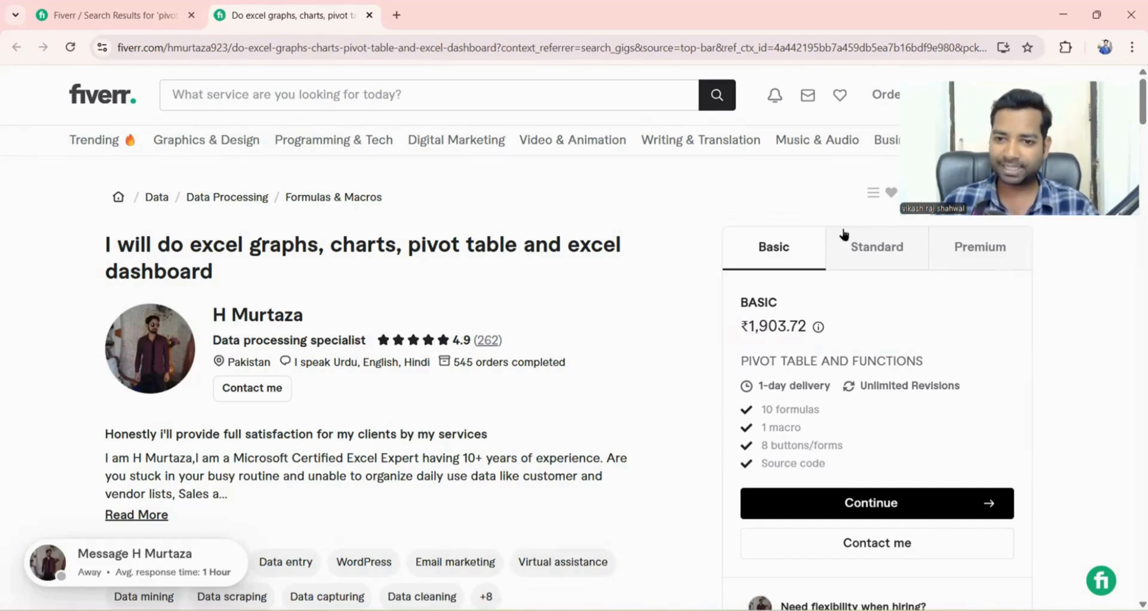
click(867, 254)
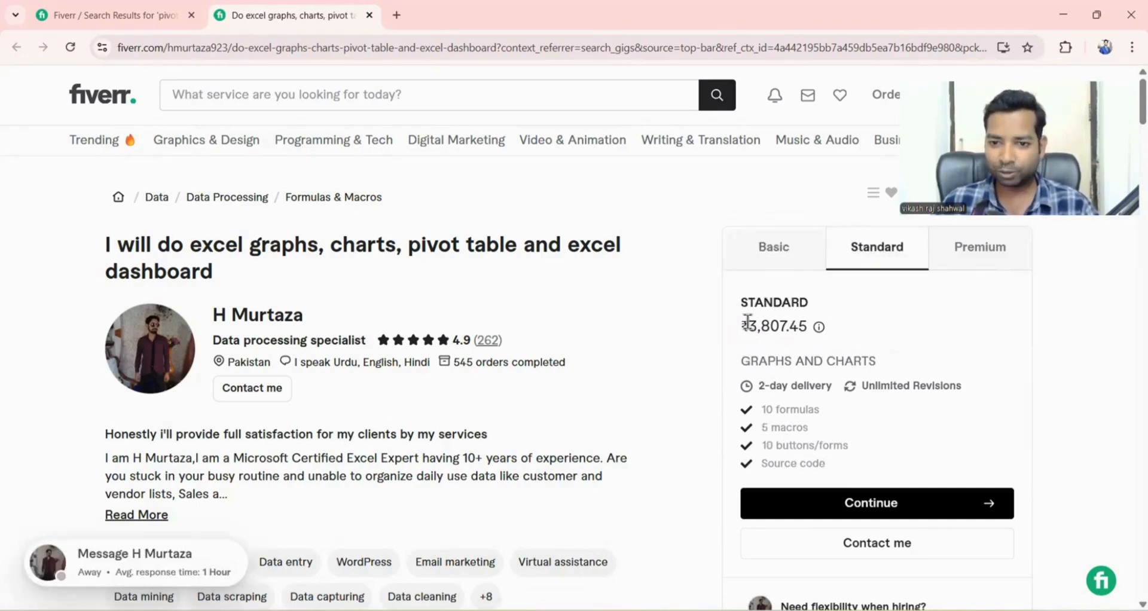
drag(747, 326, 805, 330)
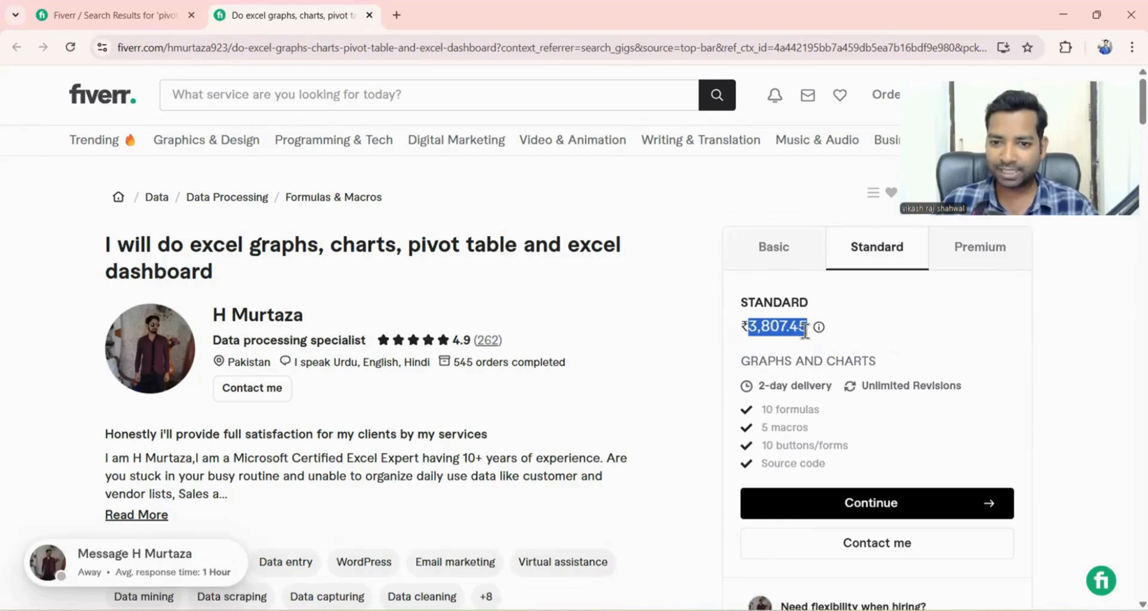
click(955, 265)
drag(747, 326, 806, 328)
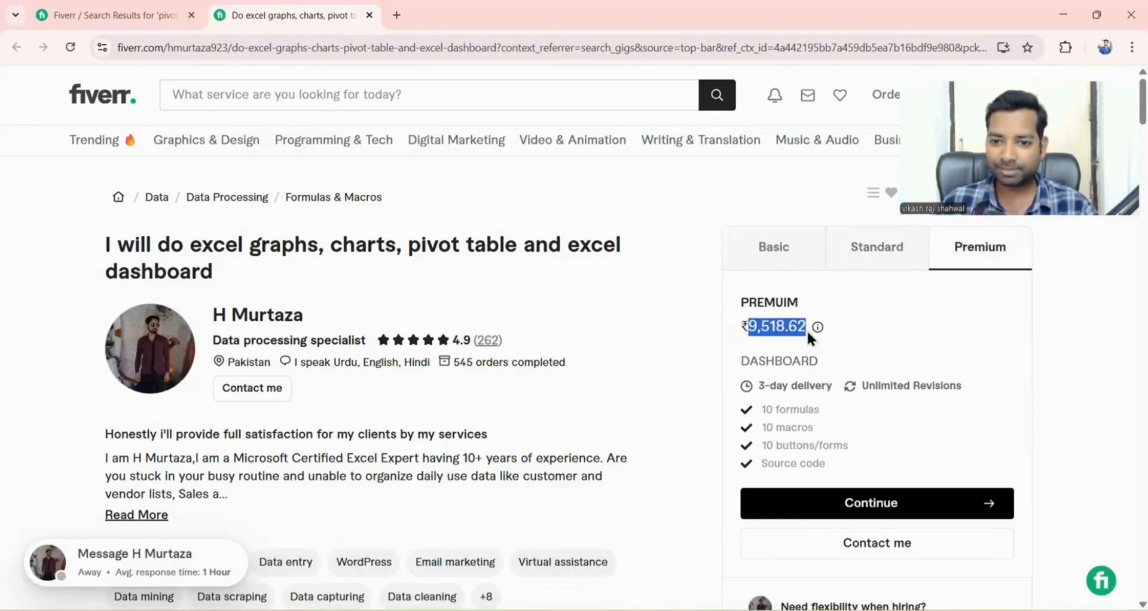
click(788, 251)
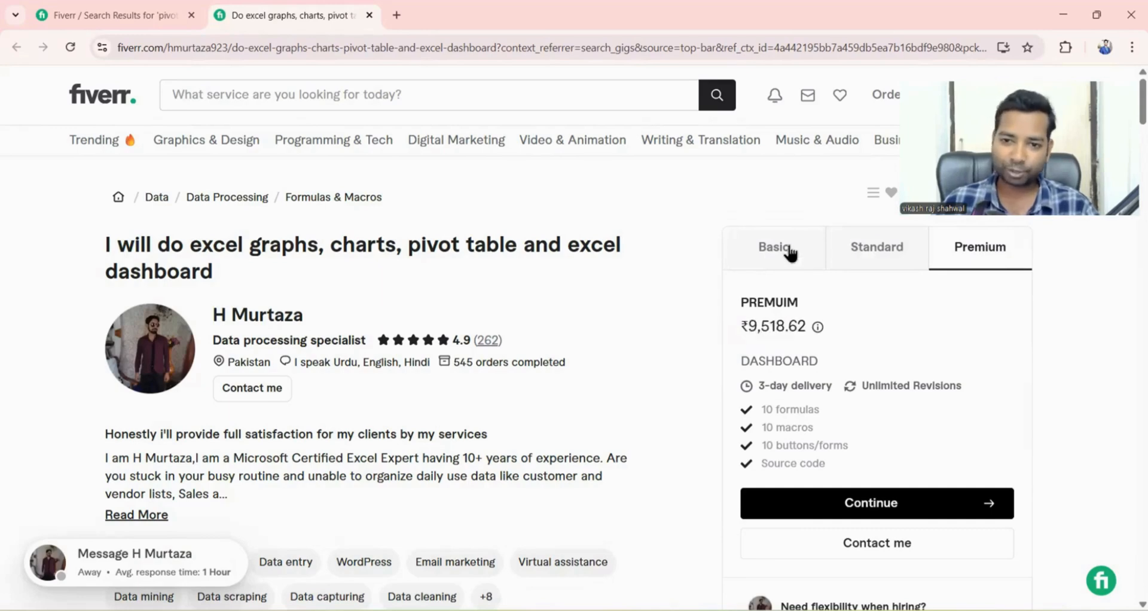
scroll(313, 443, down, 3)
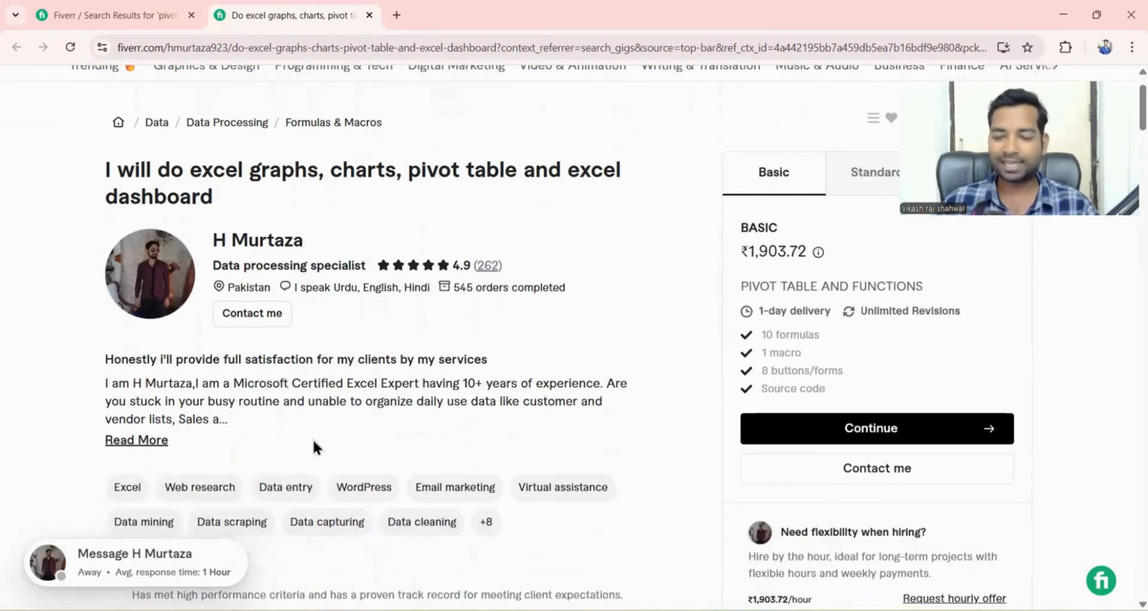
scroll(313, 440, up, 3)
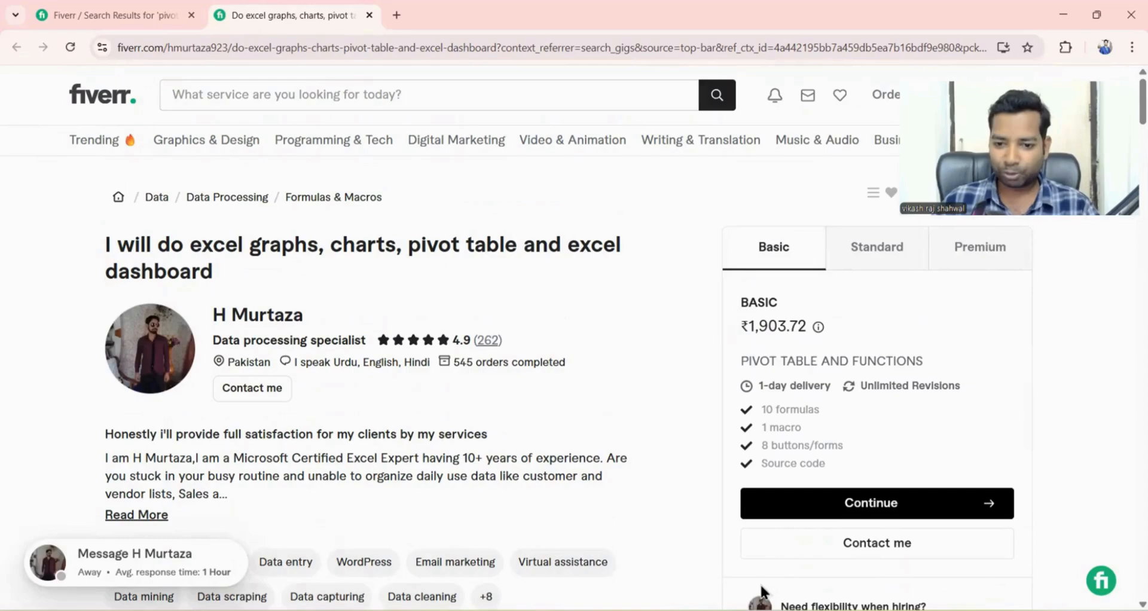
Switch to the retail_sample_50 workbook in Excel and select a cell within the Item column of the sales data.
mouse_move(762, 609)
click(747, 555)
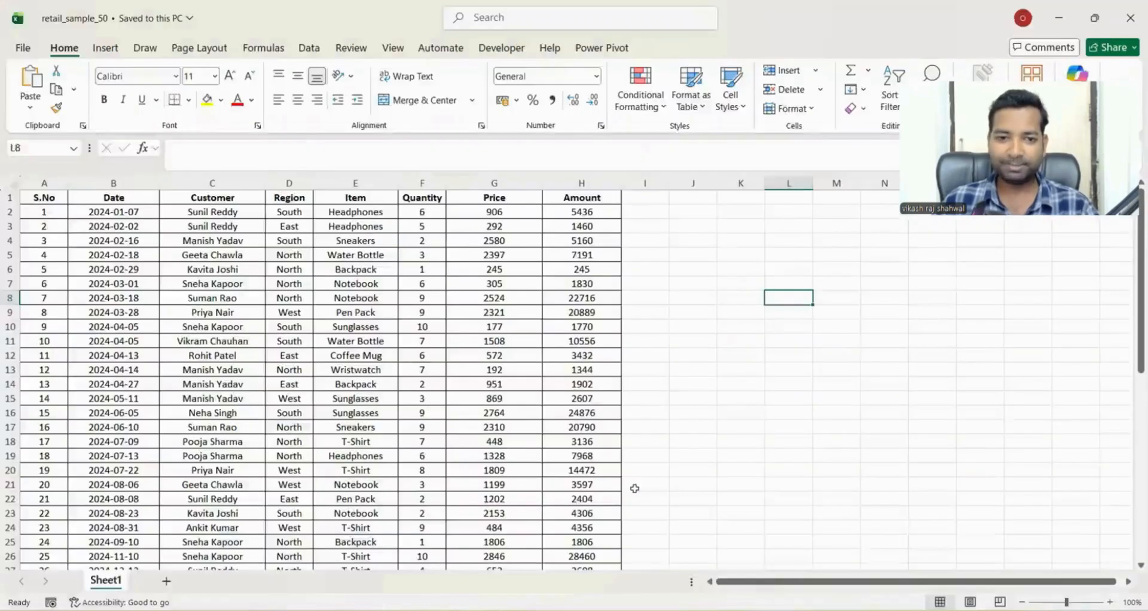
click(378, 368)
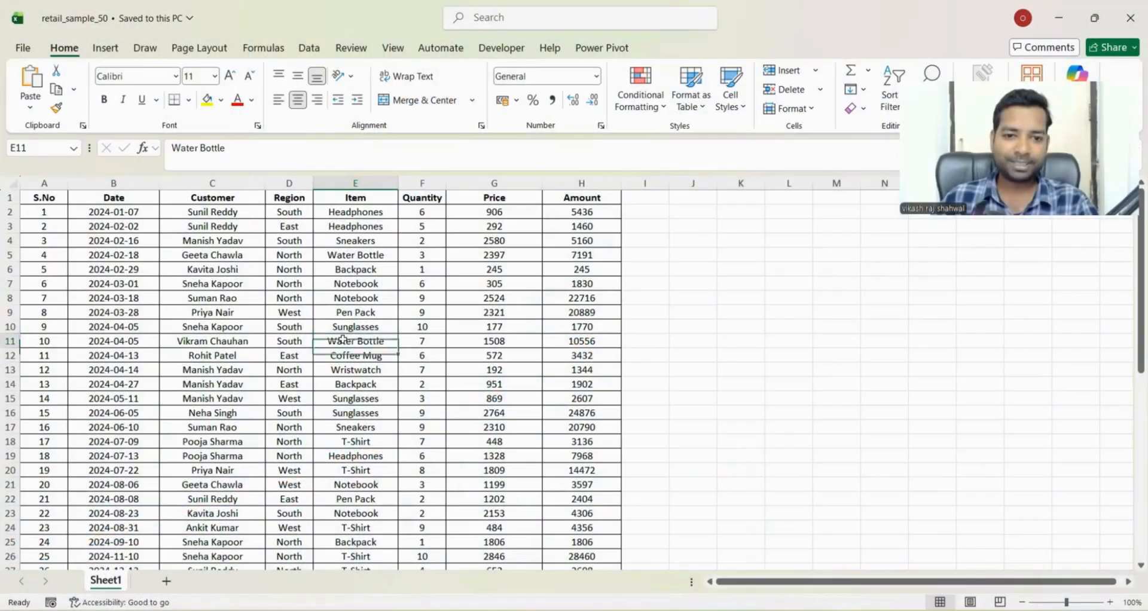
key(Down)
Review the dataset's column headers one by one, from S.No through Amount.
click(55, 197)
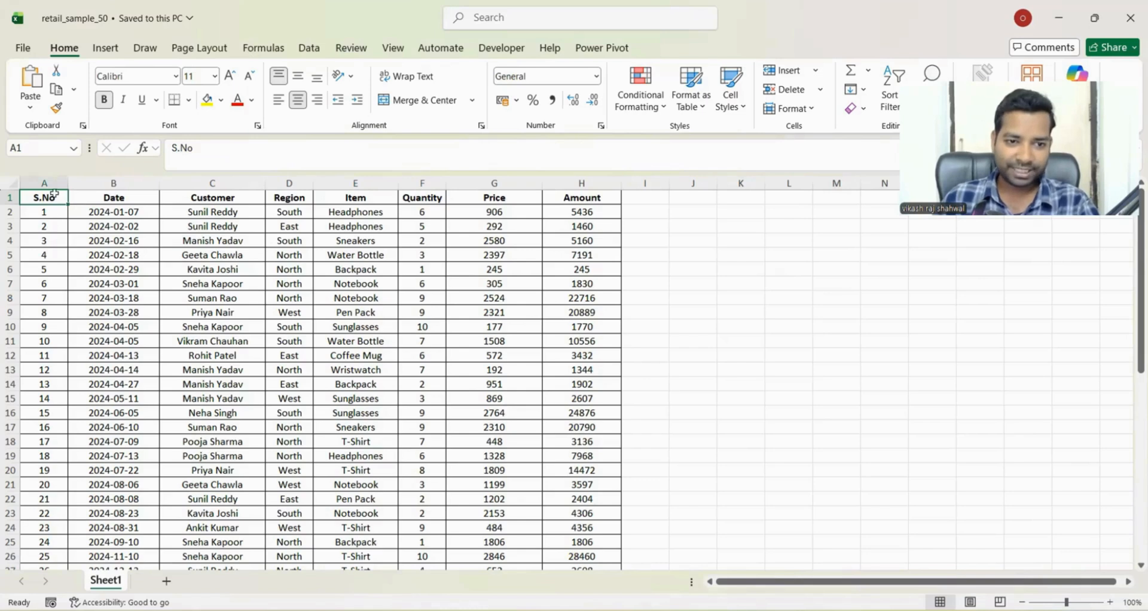
click(126, 196)
click(214, 196)
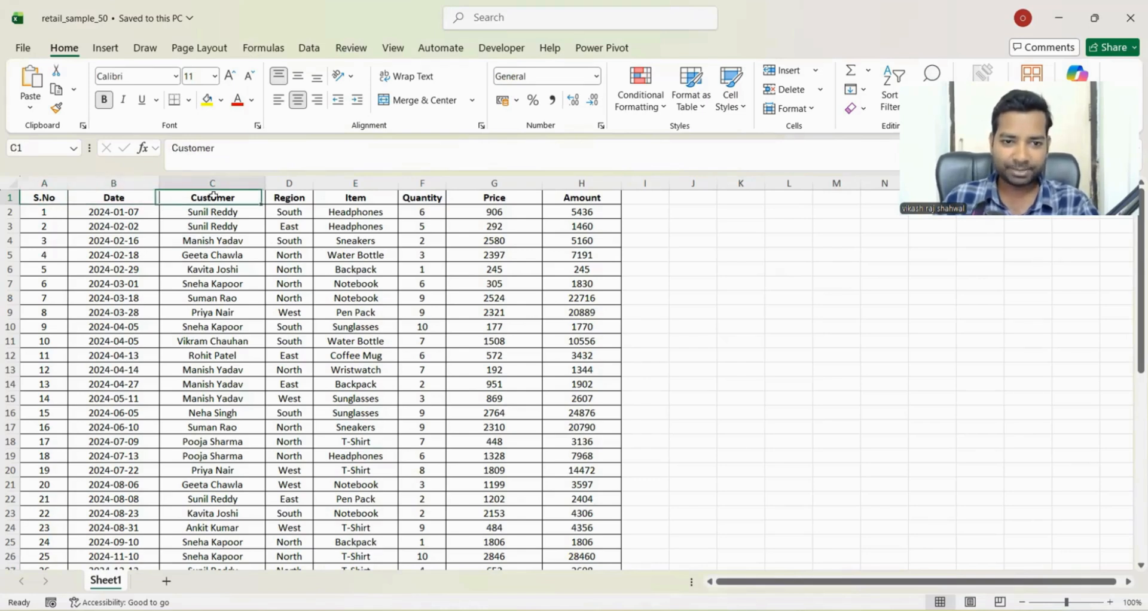
click(290, 201)
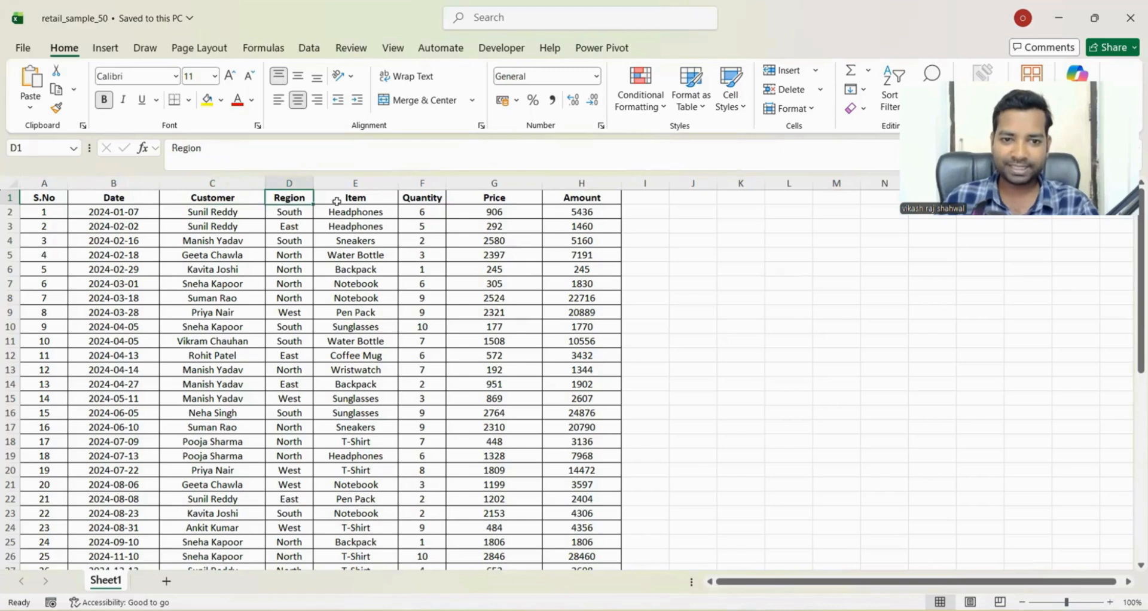
click(361, 199)
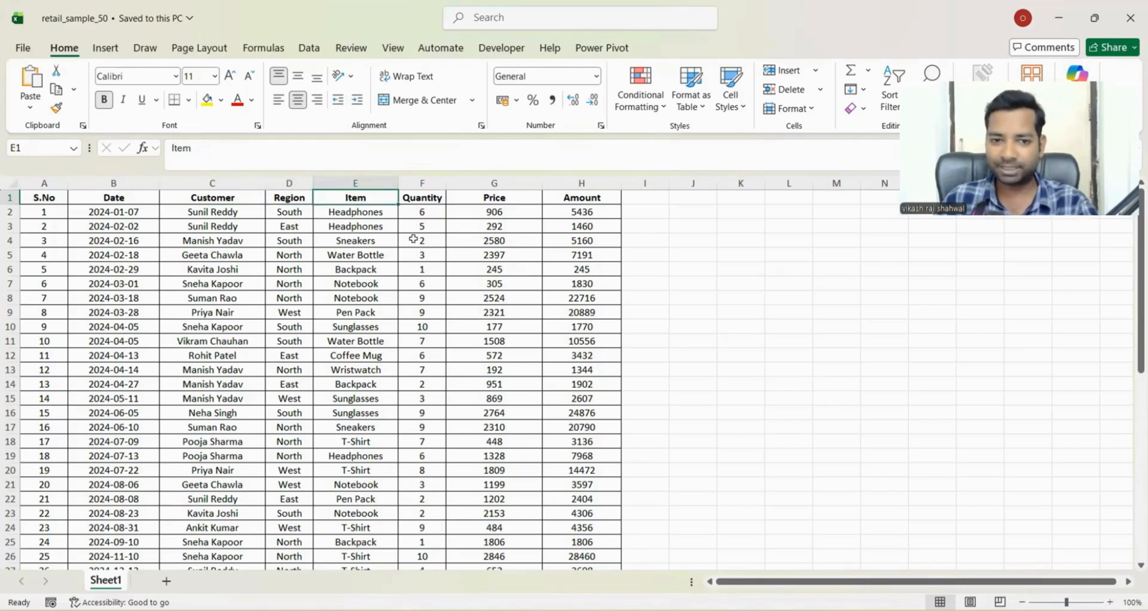
click(421, 199)
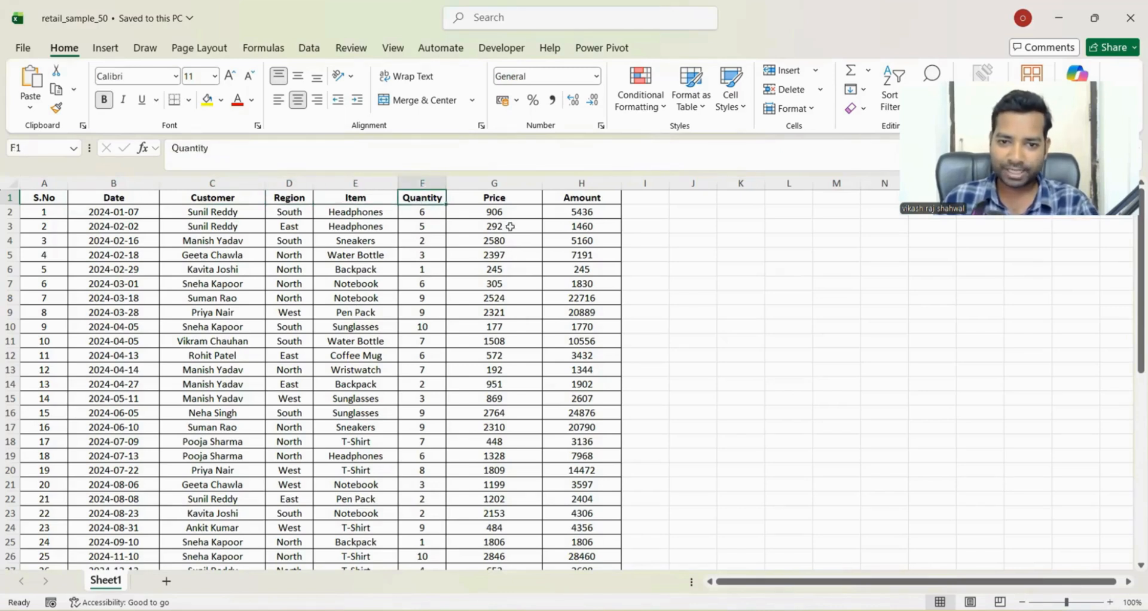
click(490, 202)
click(594, 199)
Select the entire sales dataset and insert the recommended PivotTable "Sum of Quantity by Region" on a new sheet.
click(249, 315)
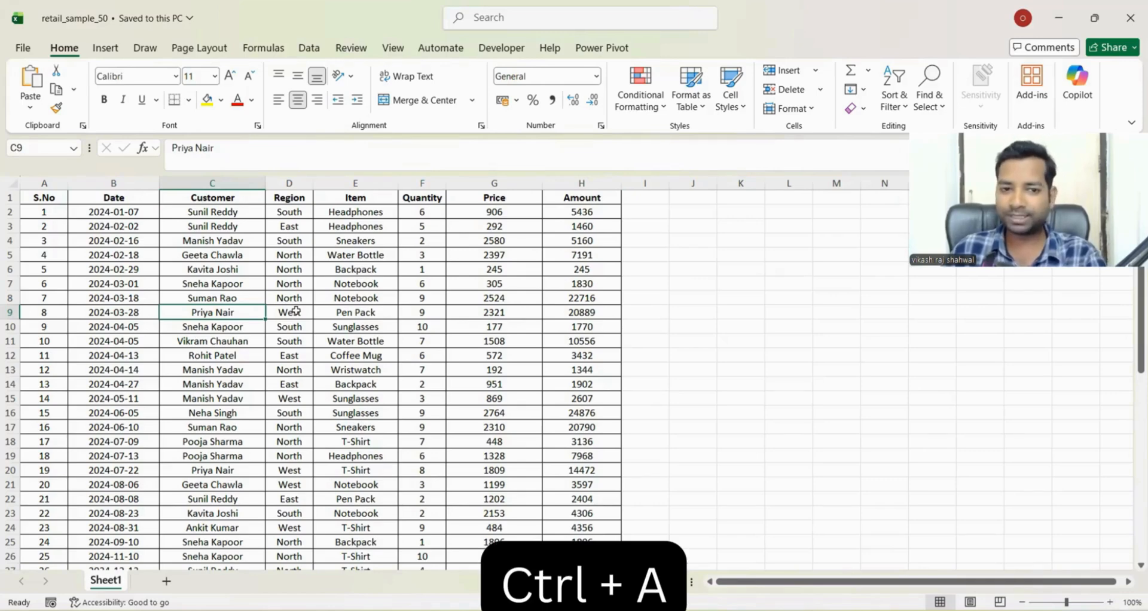
key(ctrl+a)
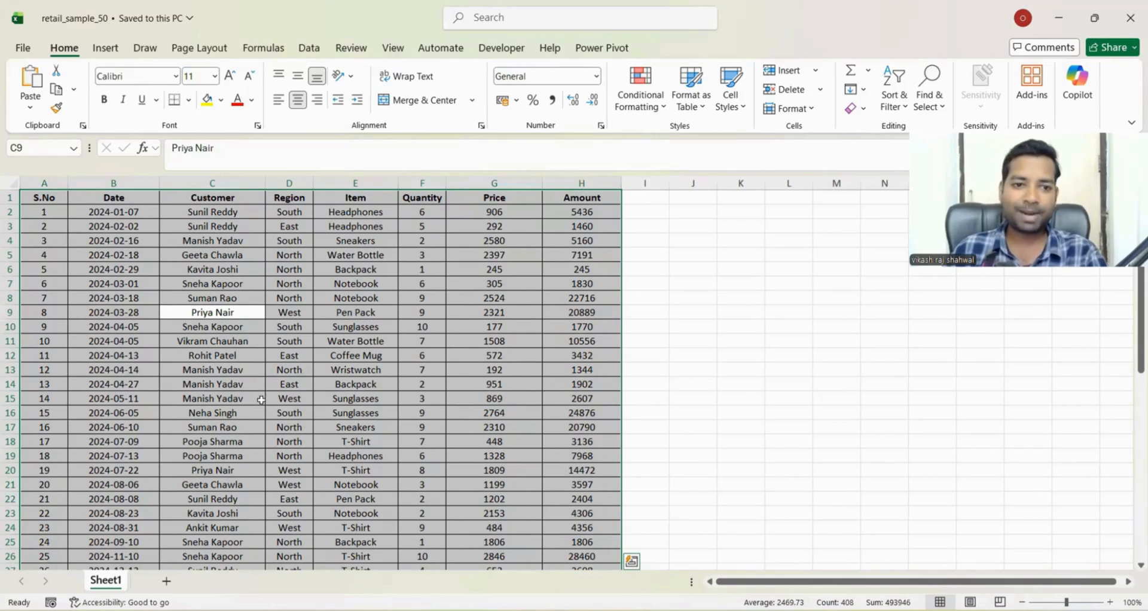
click(104, 48)
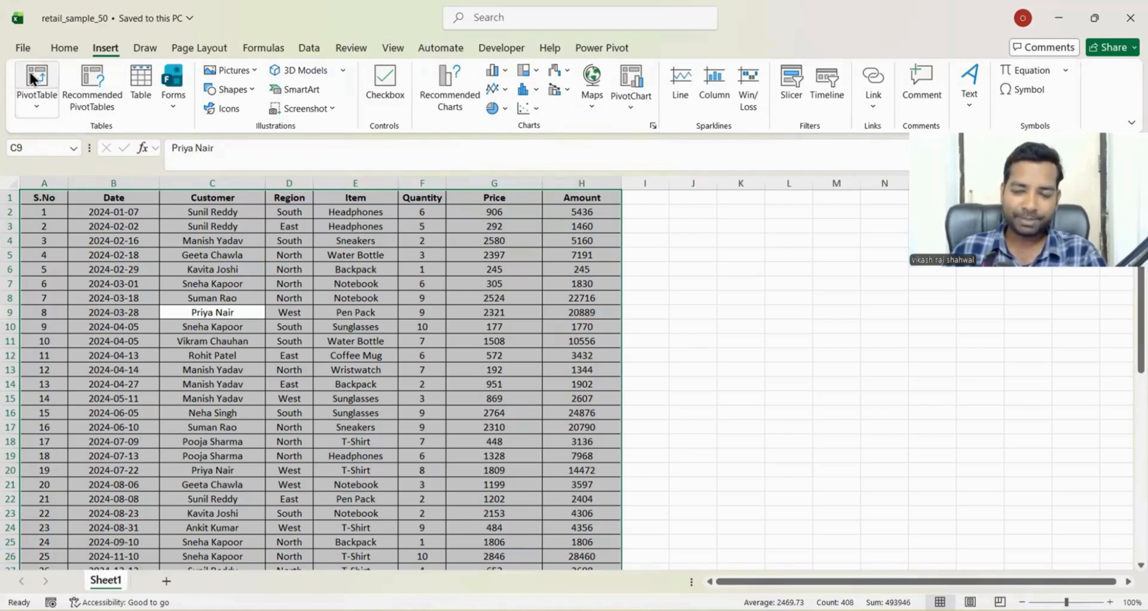
click(93, 74)
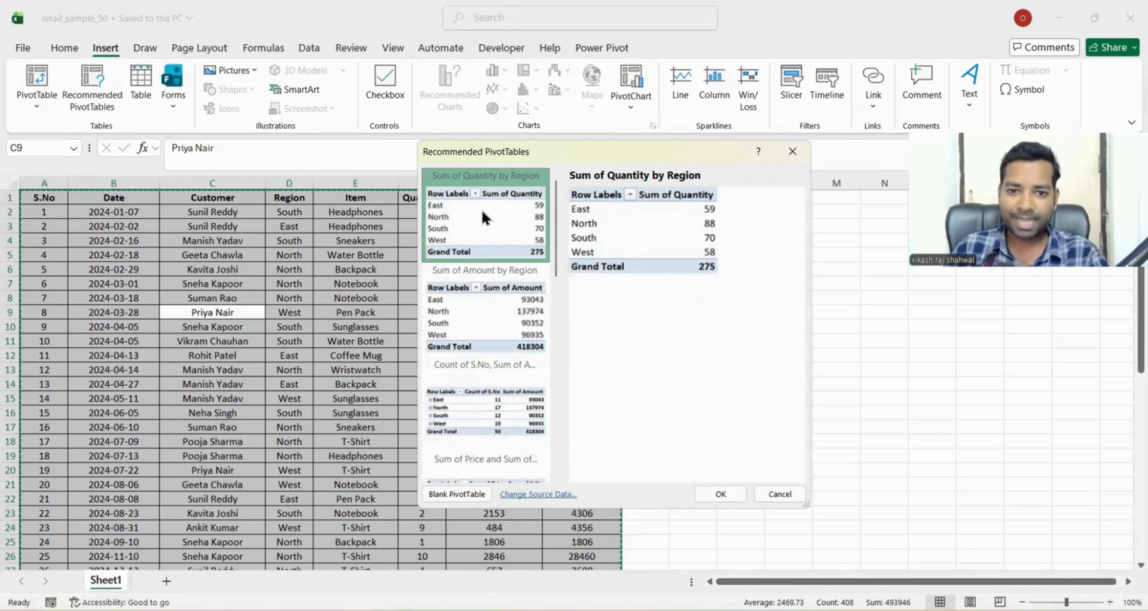
click(721, 494)
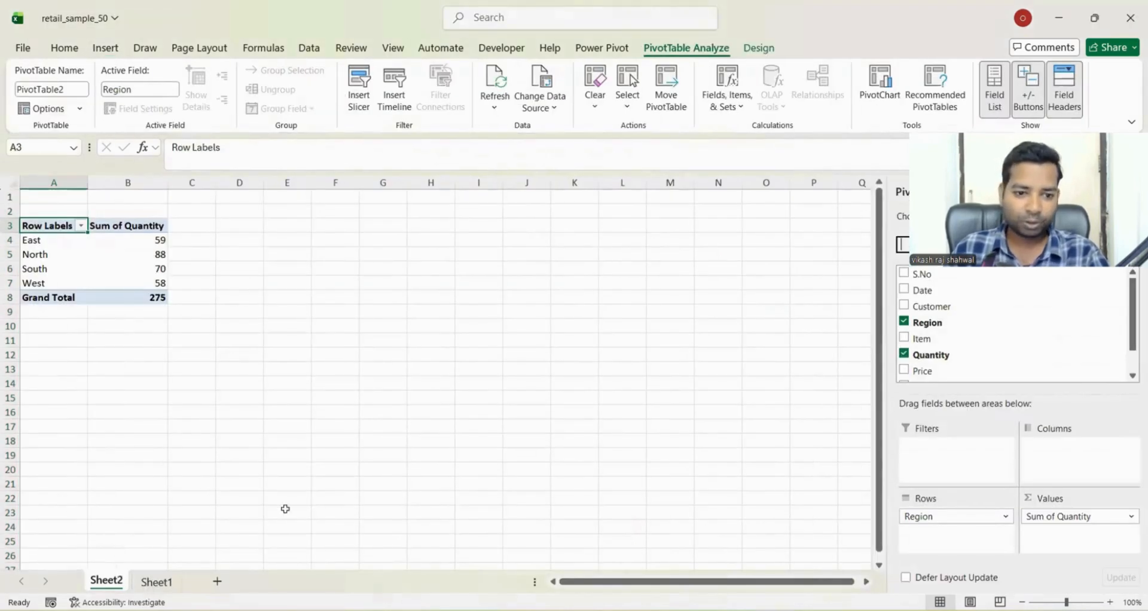
Review the PivotTable's Sum of Quantity for each region: East, North, South and West.
click(57, 257)
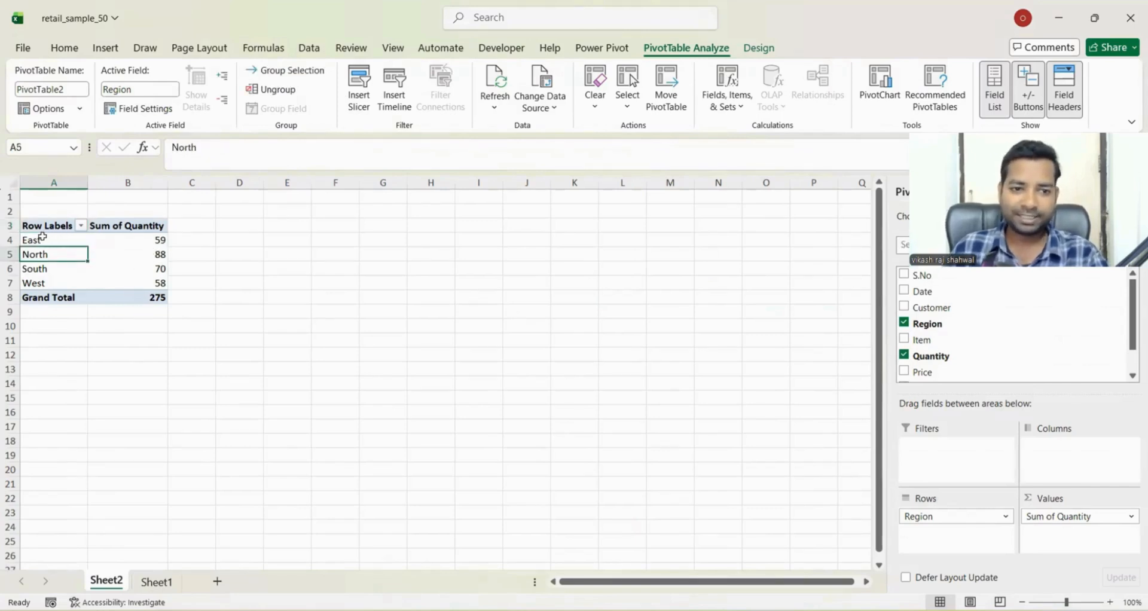
click(31, 241)
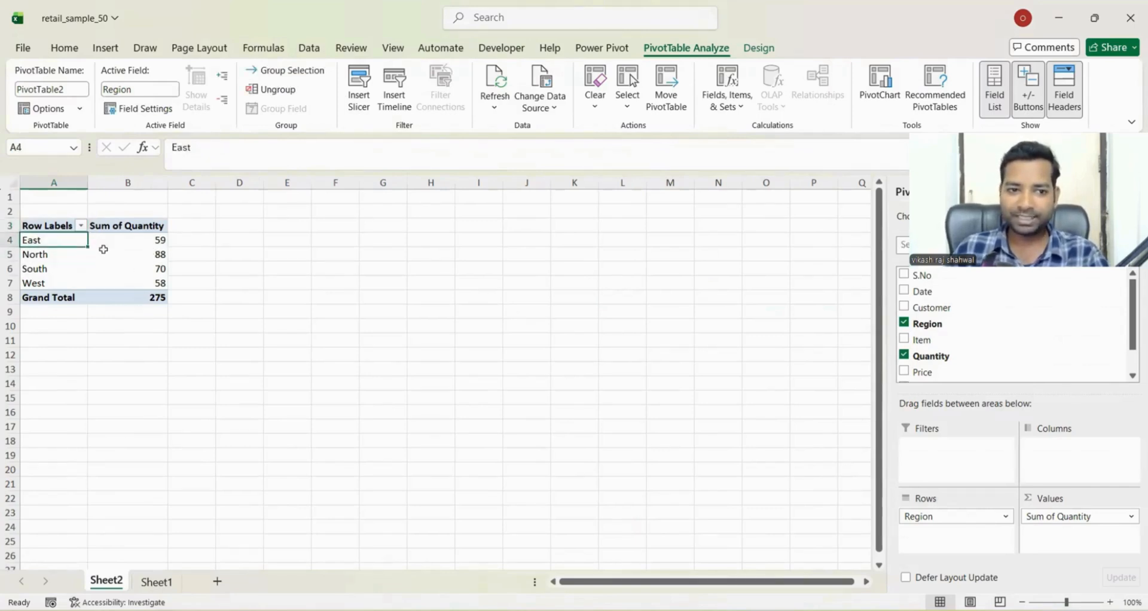
click(156, 239)
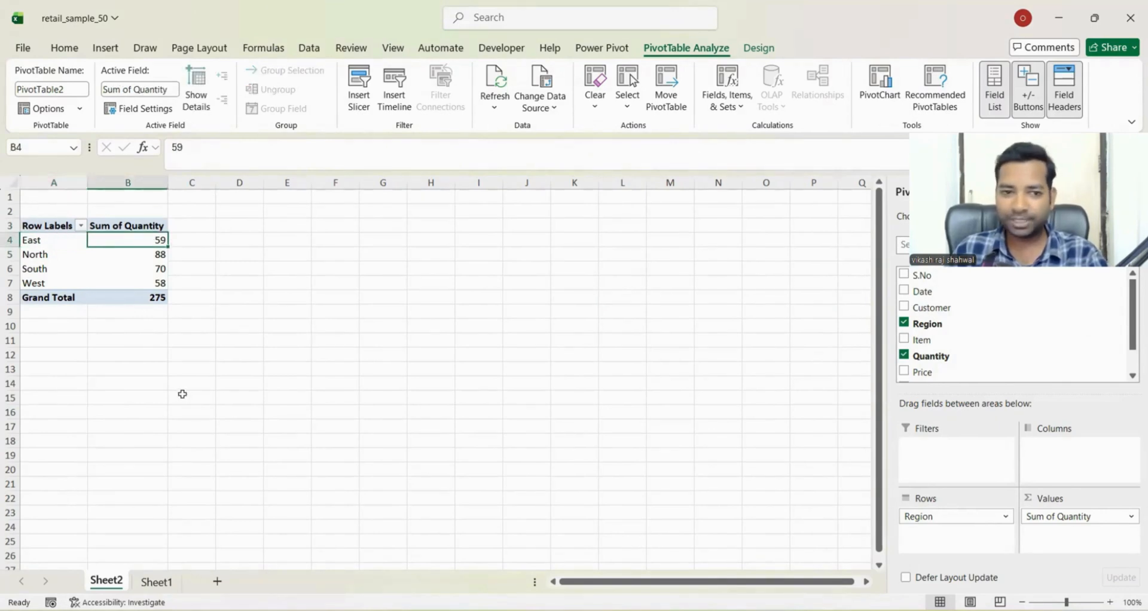
click(35, 264)
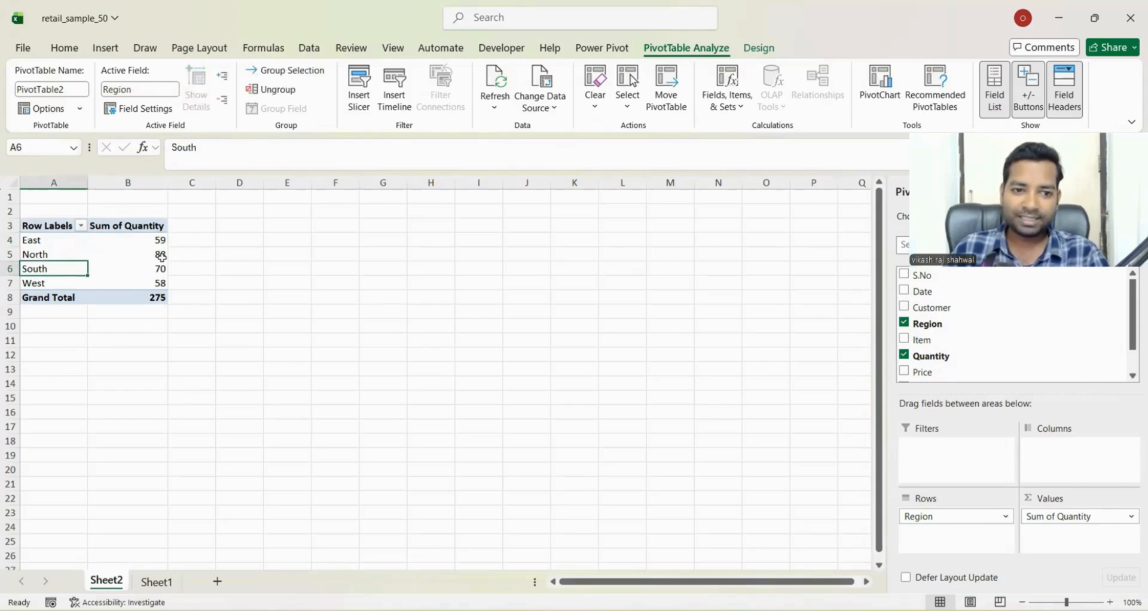
click(79, 257)
click(156, 254)
click(52, 272)
click(158, 268)
click(69, 283)
click(154, 285)
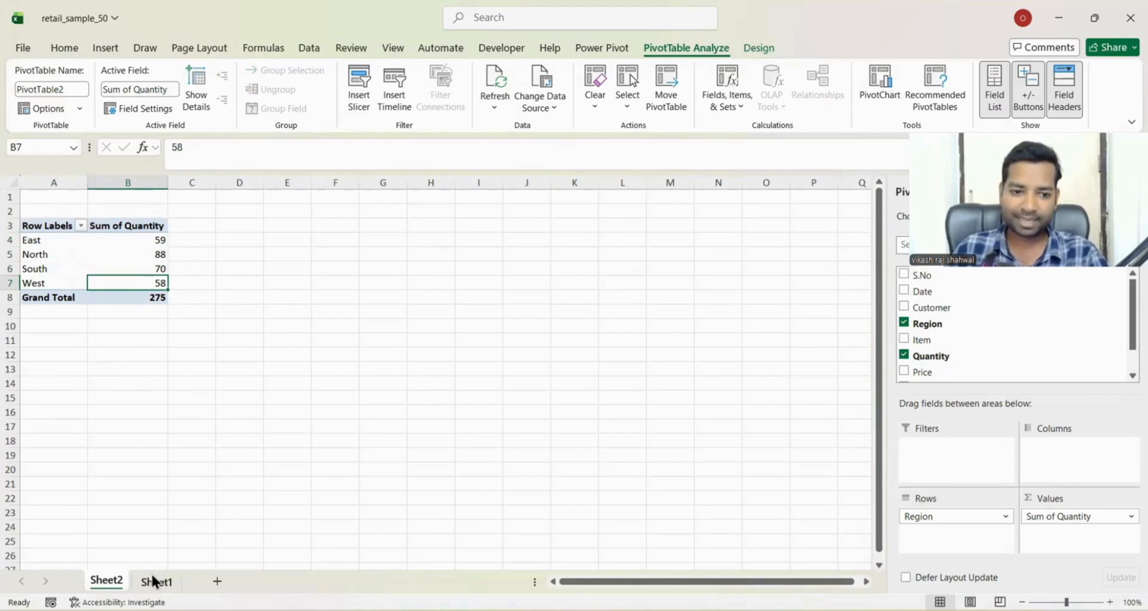
Permanently delete Sheet2, which holds the recommended quantity-by-region PivotTable.
right_click(112, 585)
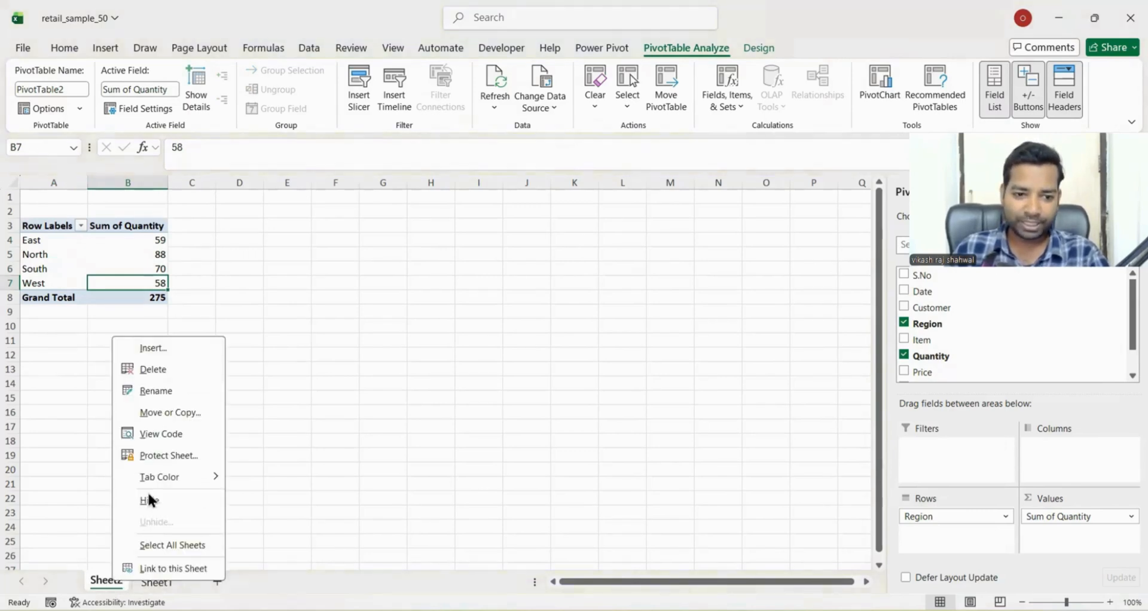
click(151, 369)
click(549, 353)
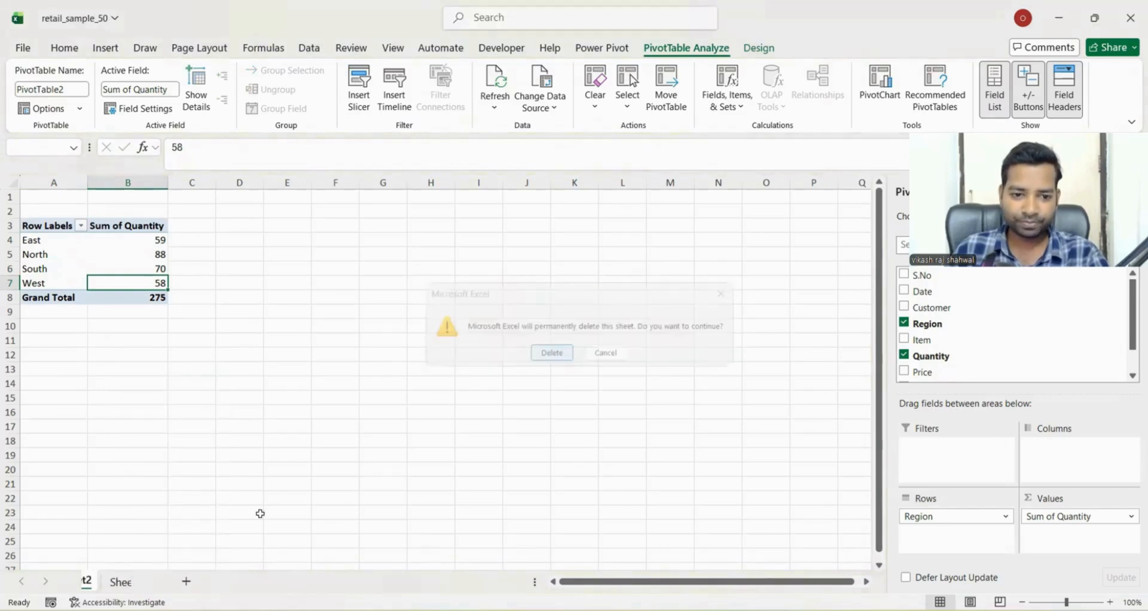
Insert a blank PivotTable from the range Sheet1!$A$1:$H$51 on a new worksheet.
click(106, 48)
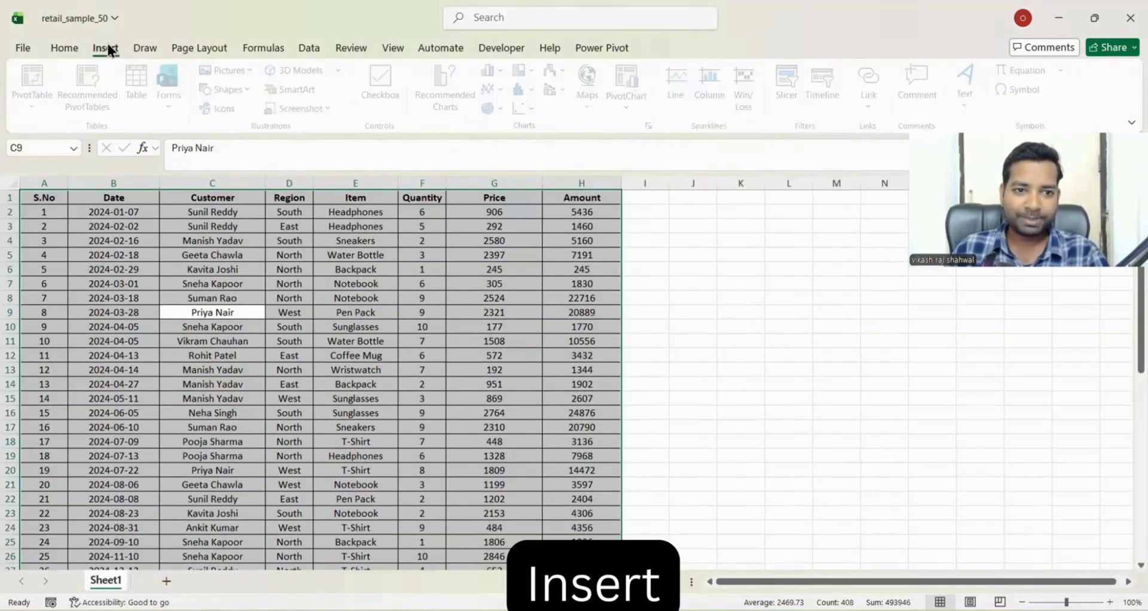
click(37, 101)
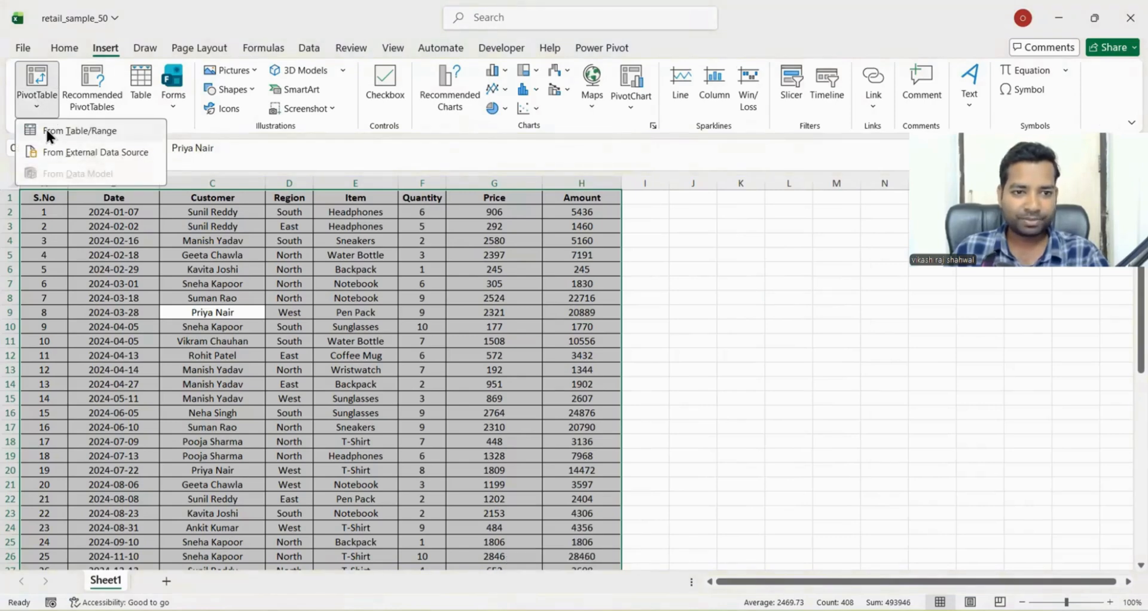
click(46, 130)
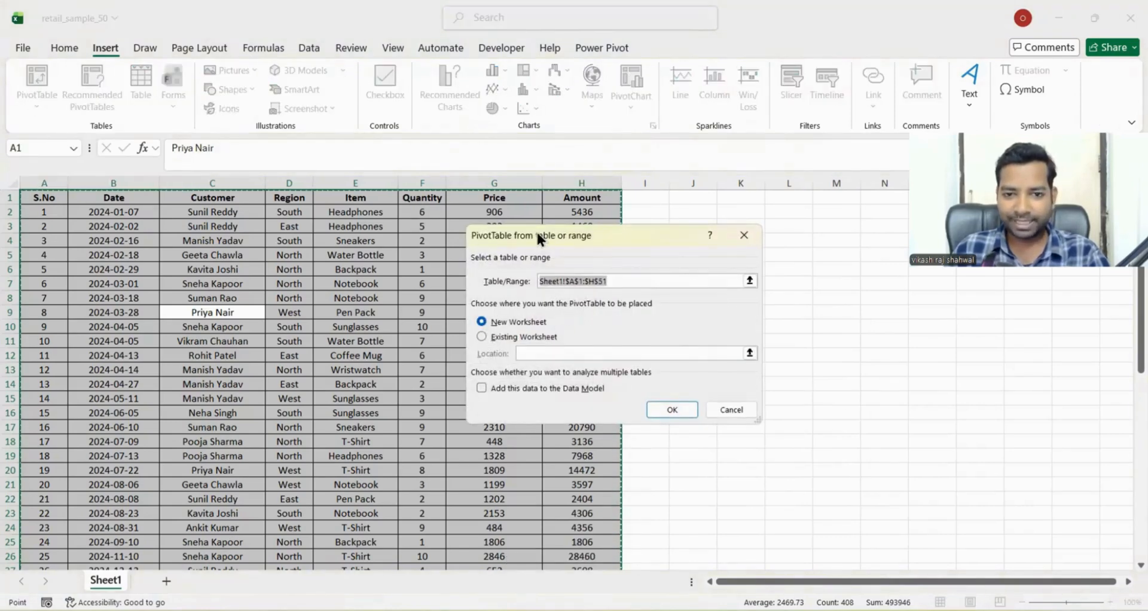
drag(558, 235, 605, 255)
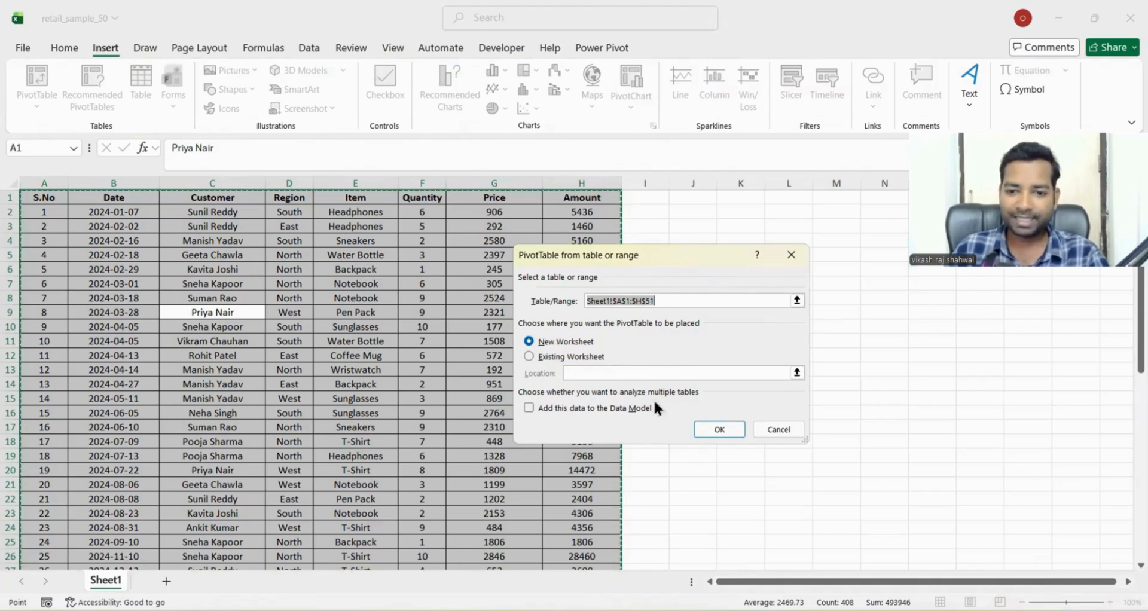
click(717, 429)
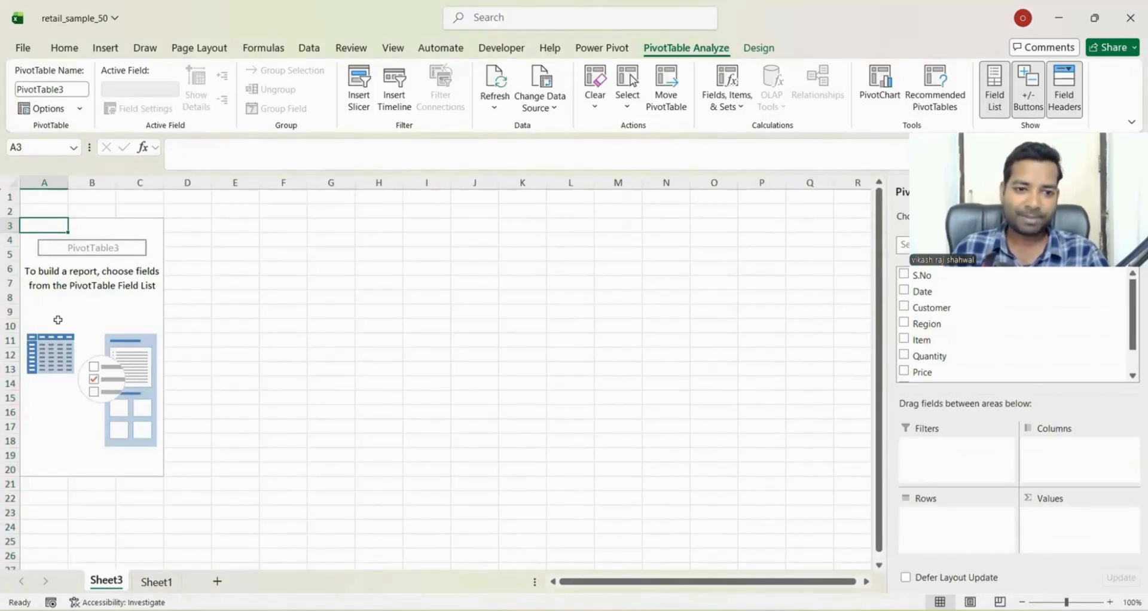
Build the new PivotTable with Region in the Rows area and Amount summed in the Values area.
click(906, 243)
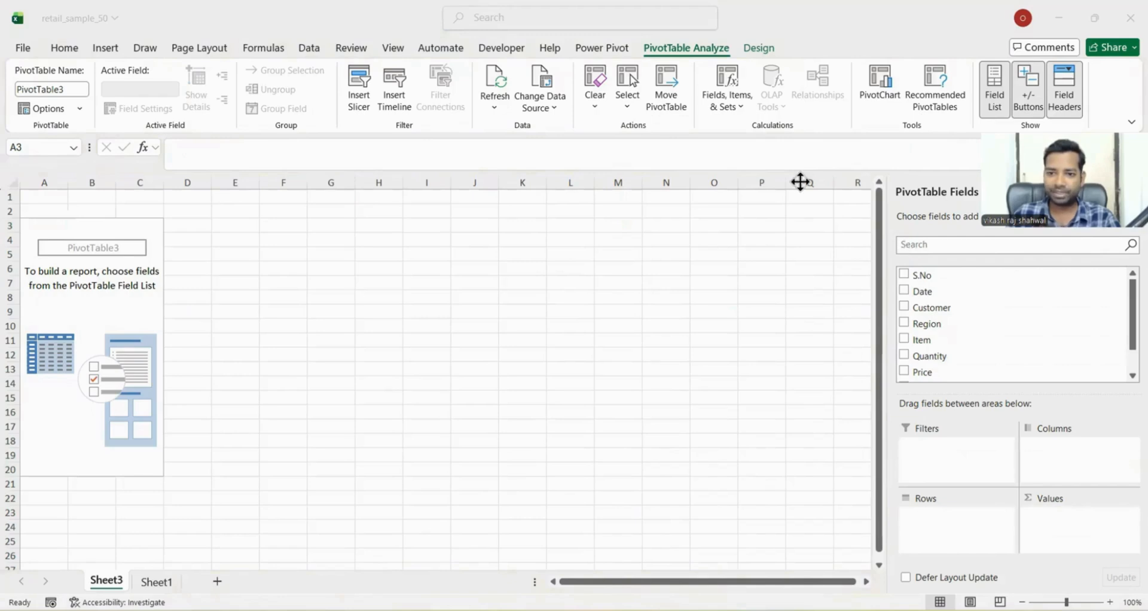
click(109, 309)
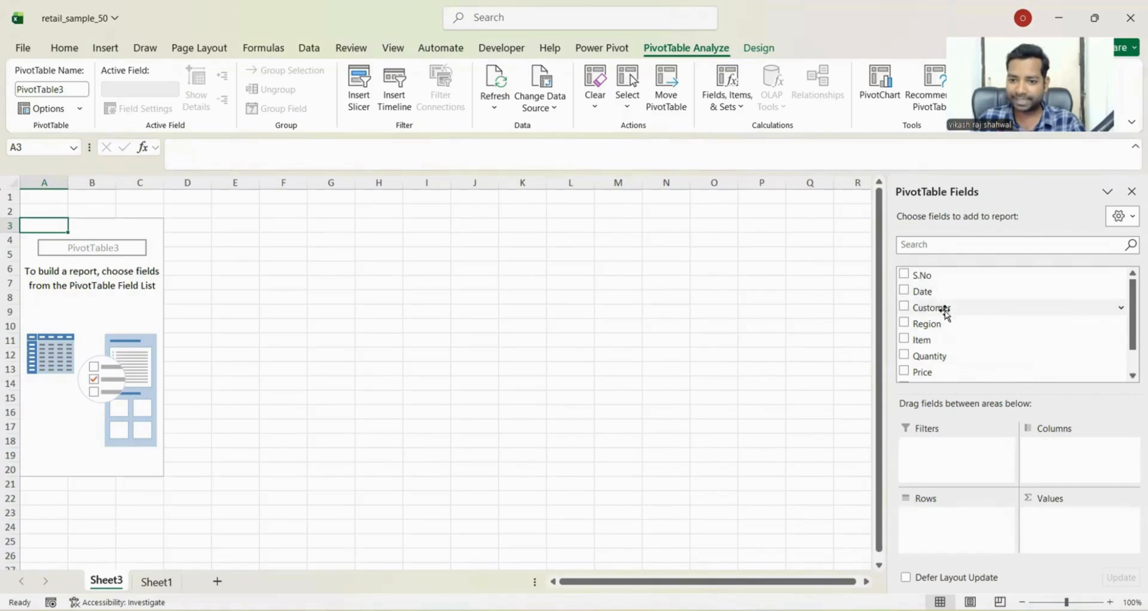
scroll(961, 341, down, 1)
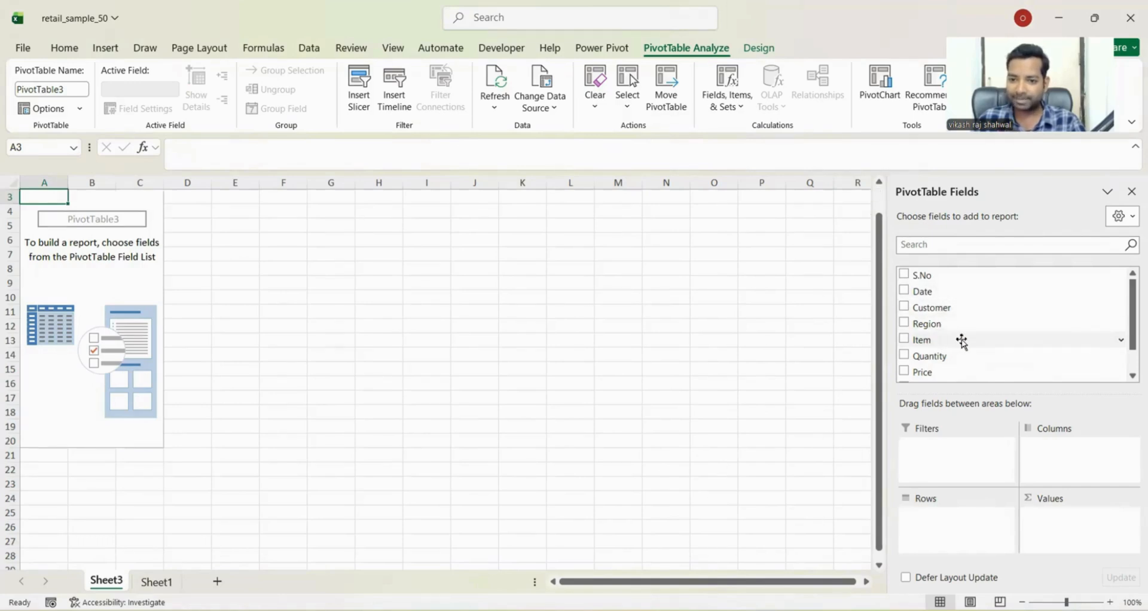
scroll(942, 358, up, 1)
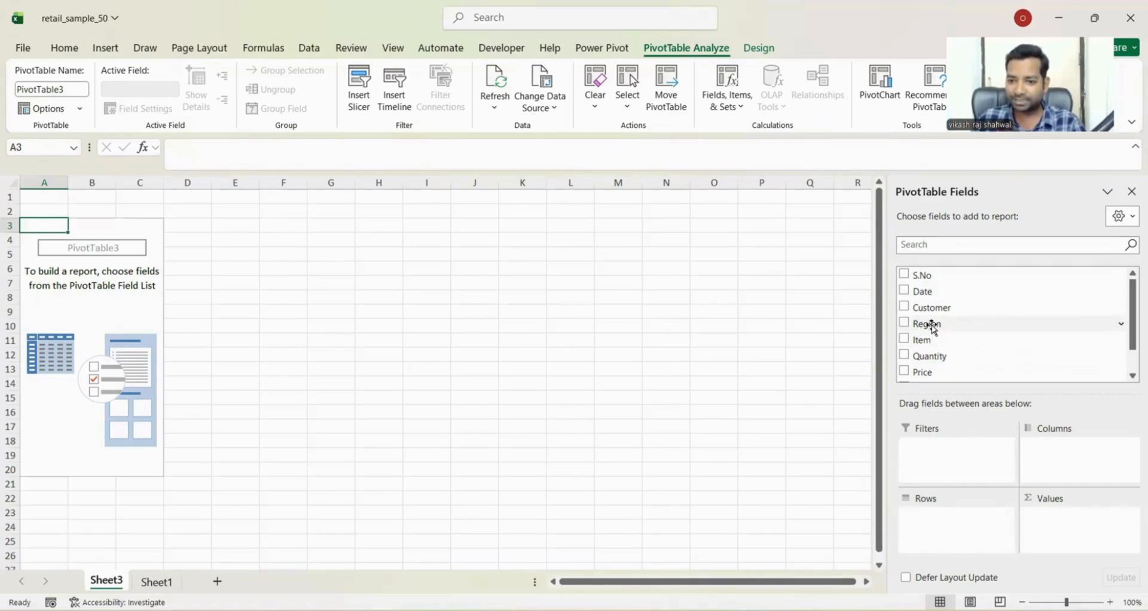
drag(930, 324, 940, 534)
scroll(937, 376, down, 1)
drag(937, 377, 1070, 525)
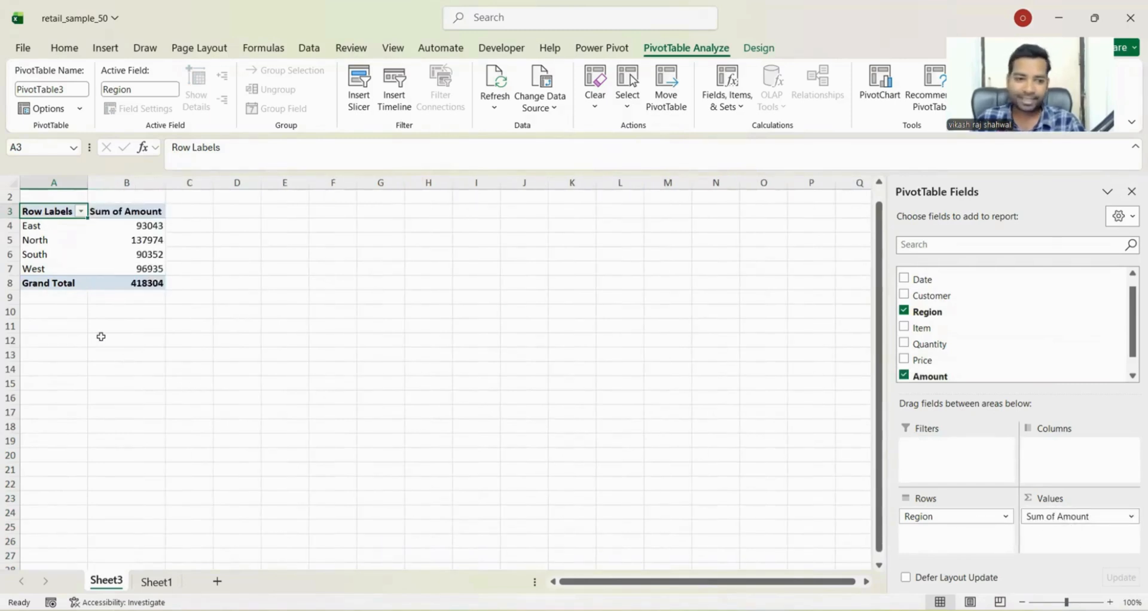
Check the East and North amounts, and sort the regions by Sum of Amount from largest to smallest.
click(31, 228)
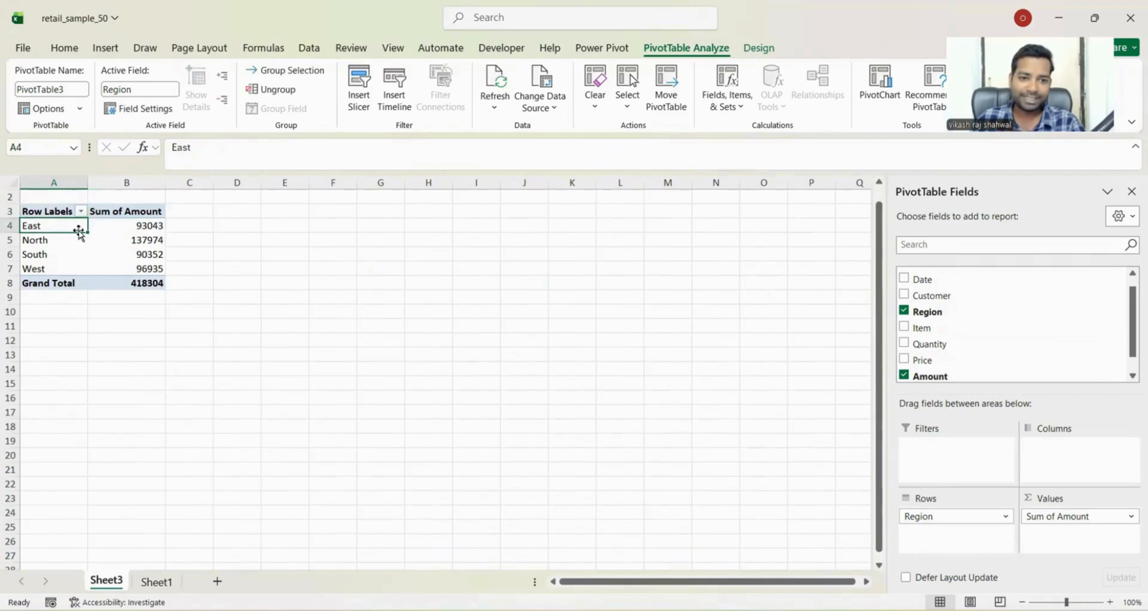
click(145, 226)
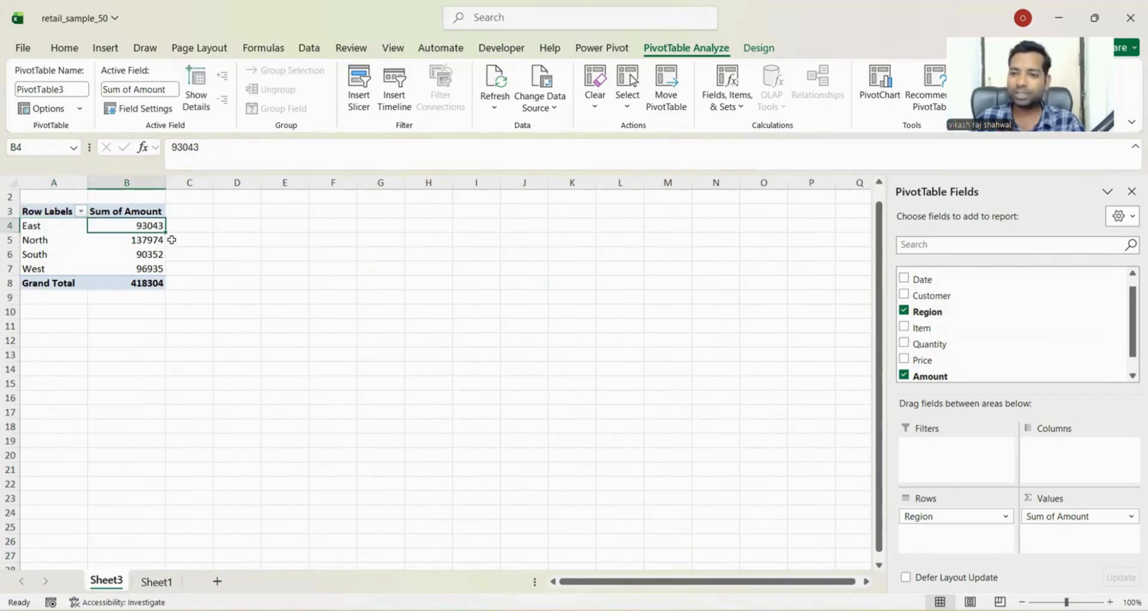
click(40, 240)
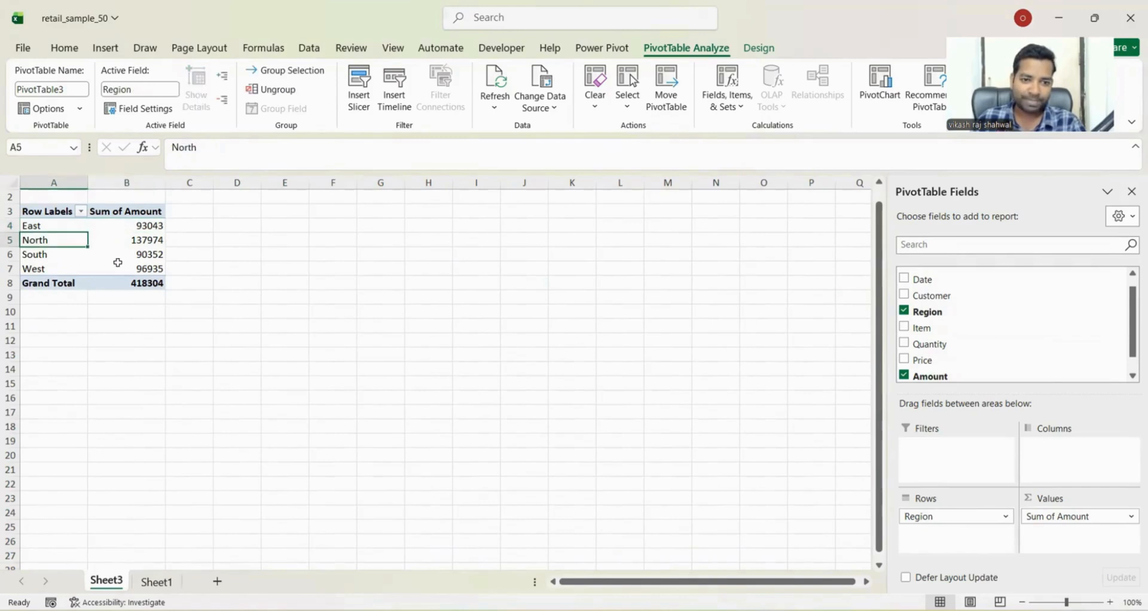
click(151, 242)
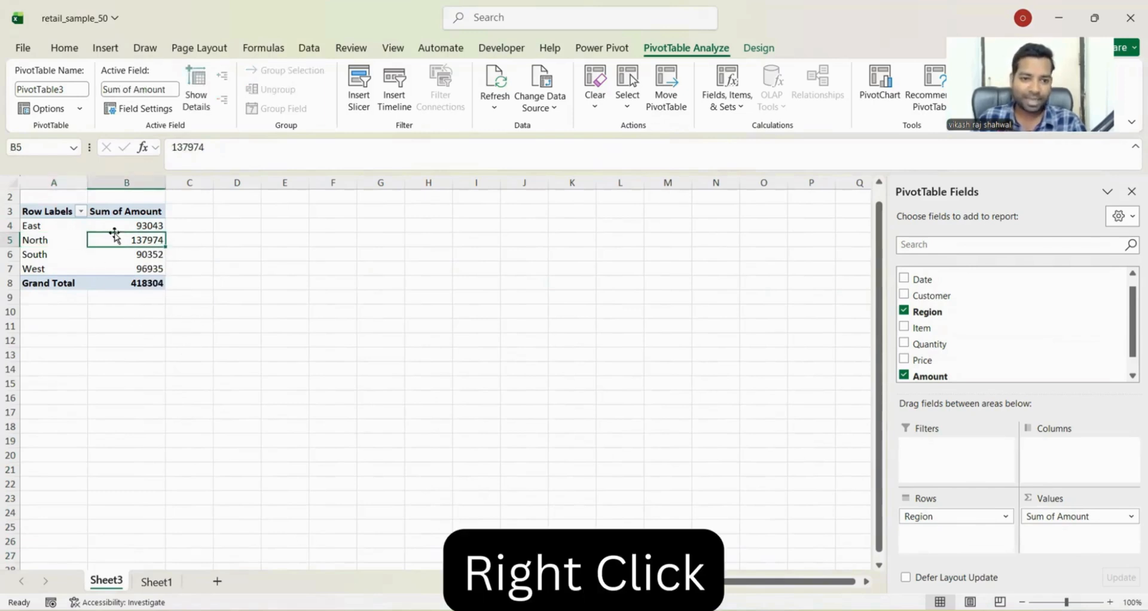
right_click(150, 224)
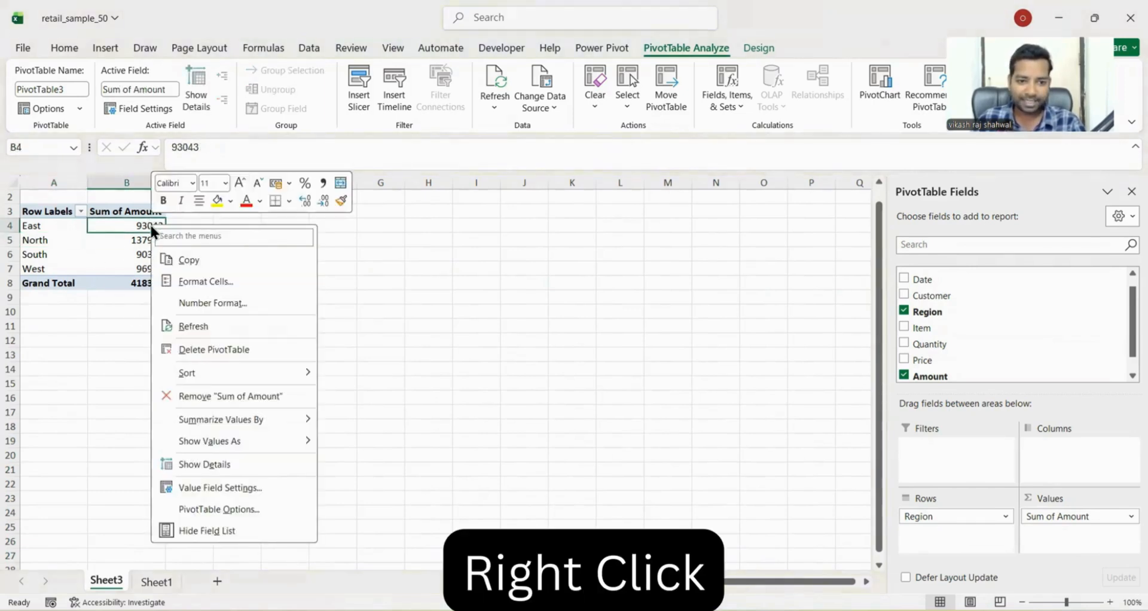
mouse_move(229, 373)
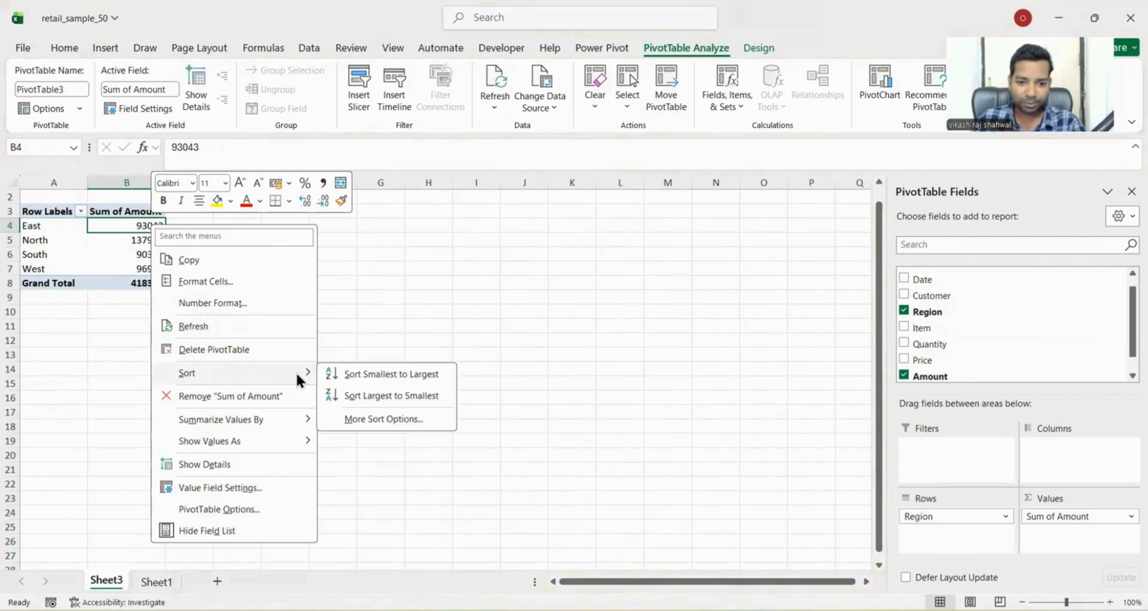
click(403, 395)
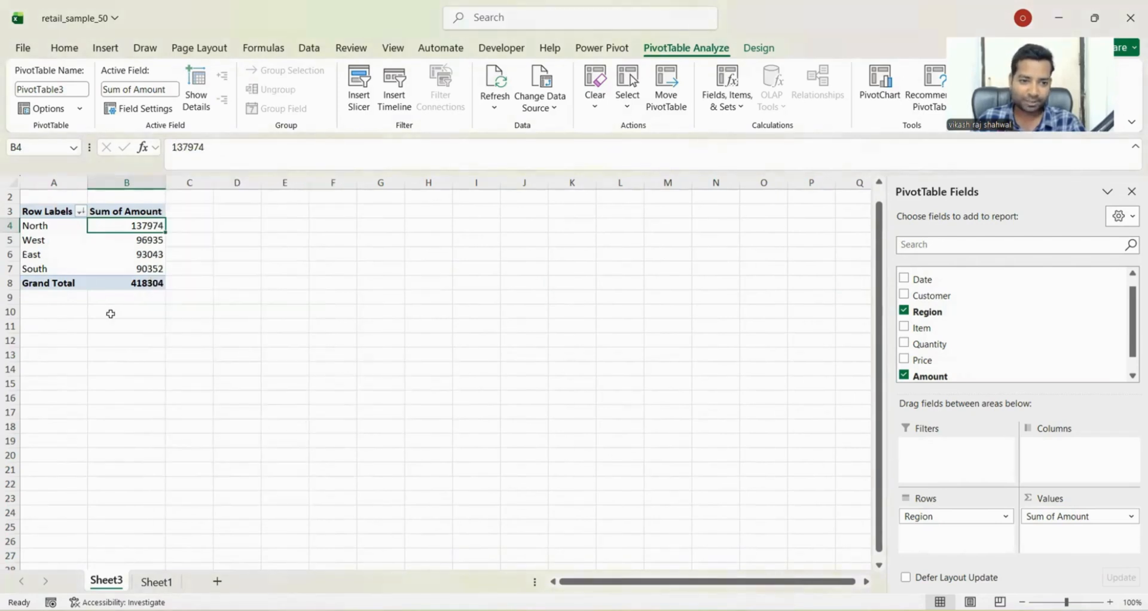
Examine the sorted regional amounts, comparing the first-ranked region with the last-ranked one.
click(106, 339)
click(36, 226)
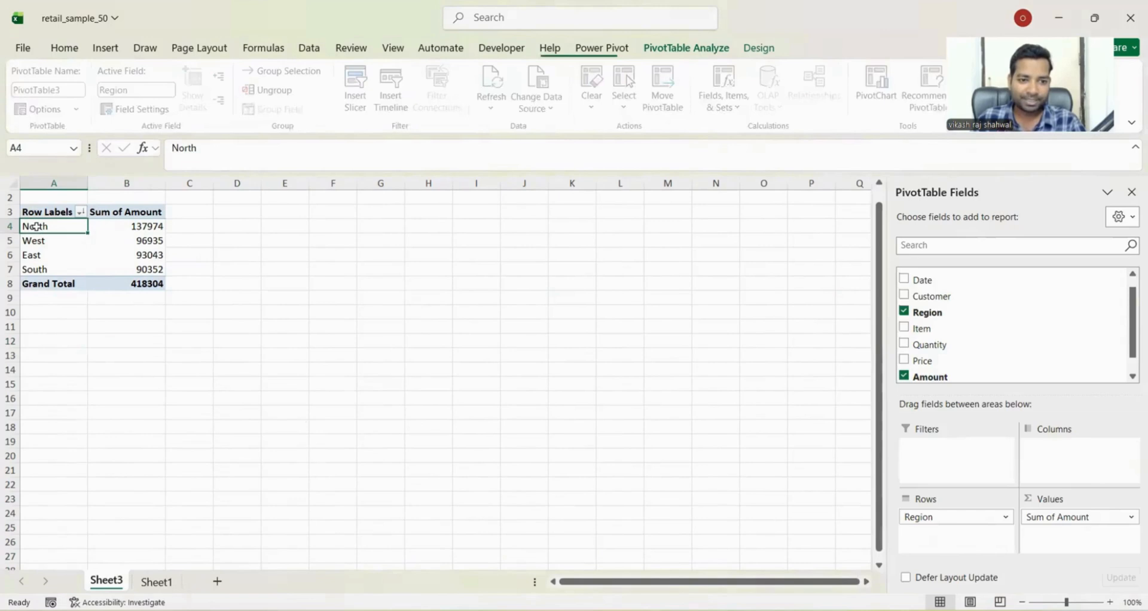
drag(35, 226, 123, 280)
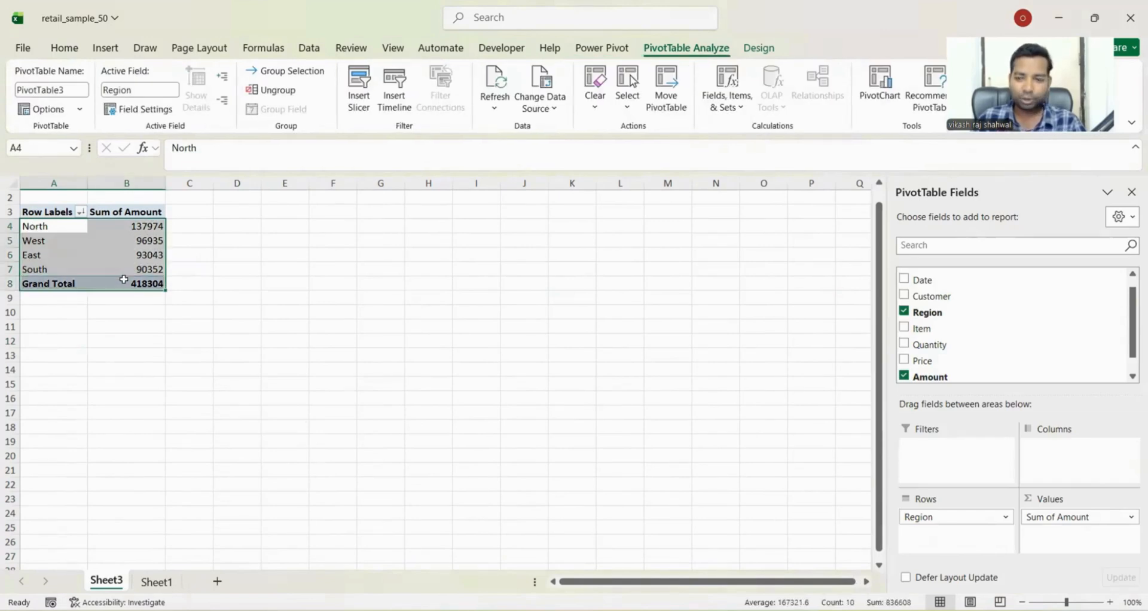
click(135, 226)
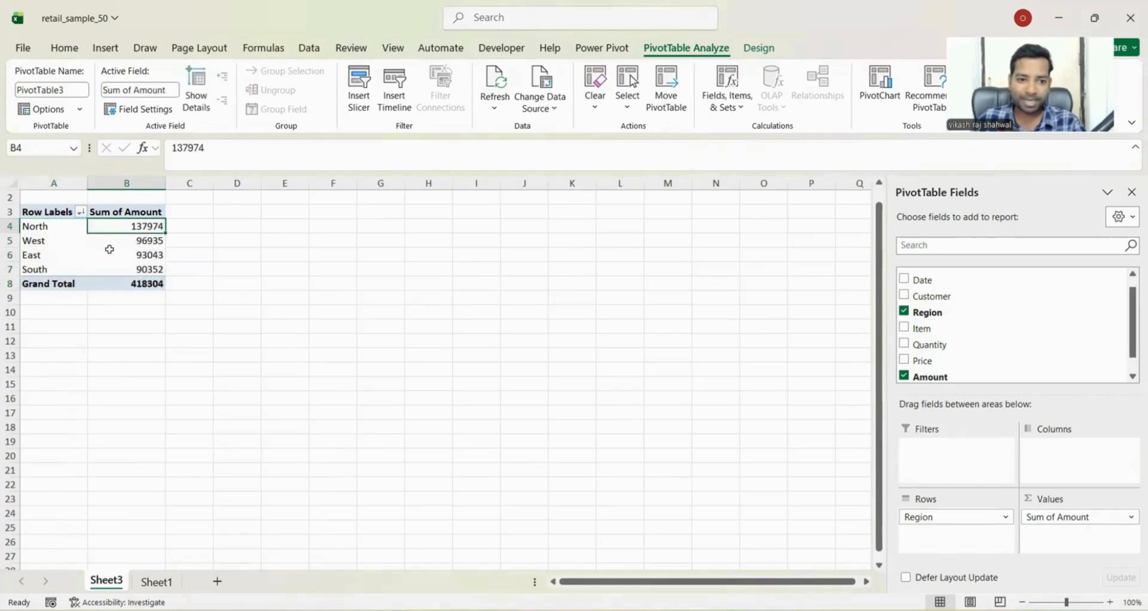
click(152, 268)
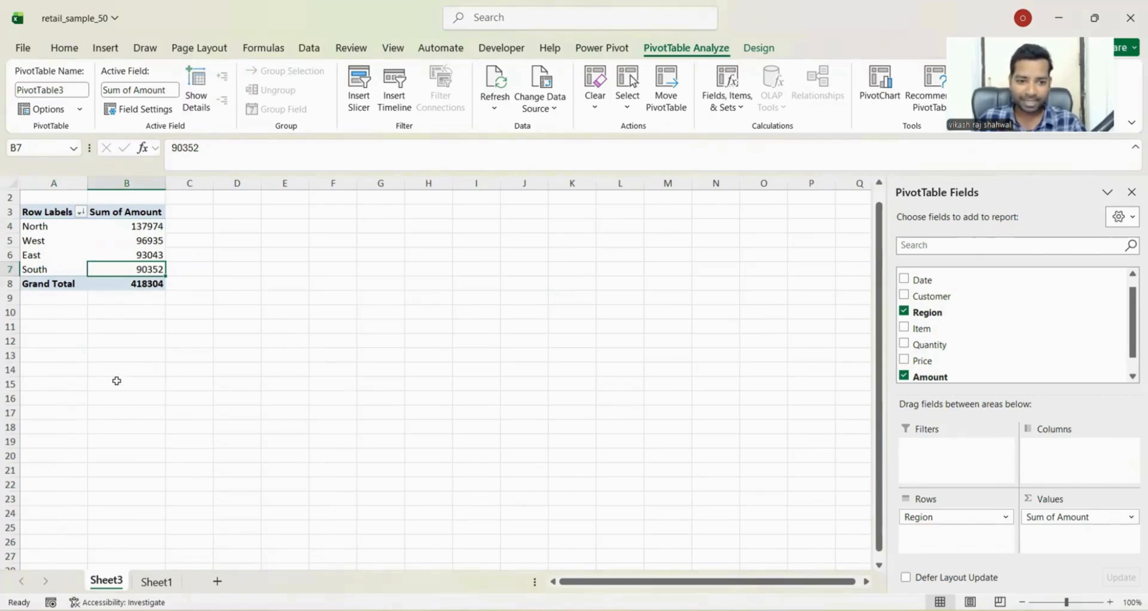
click(37, 225)
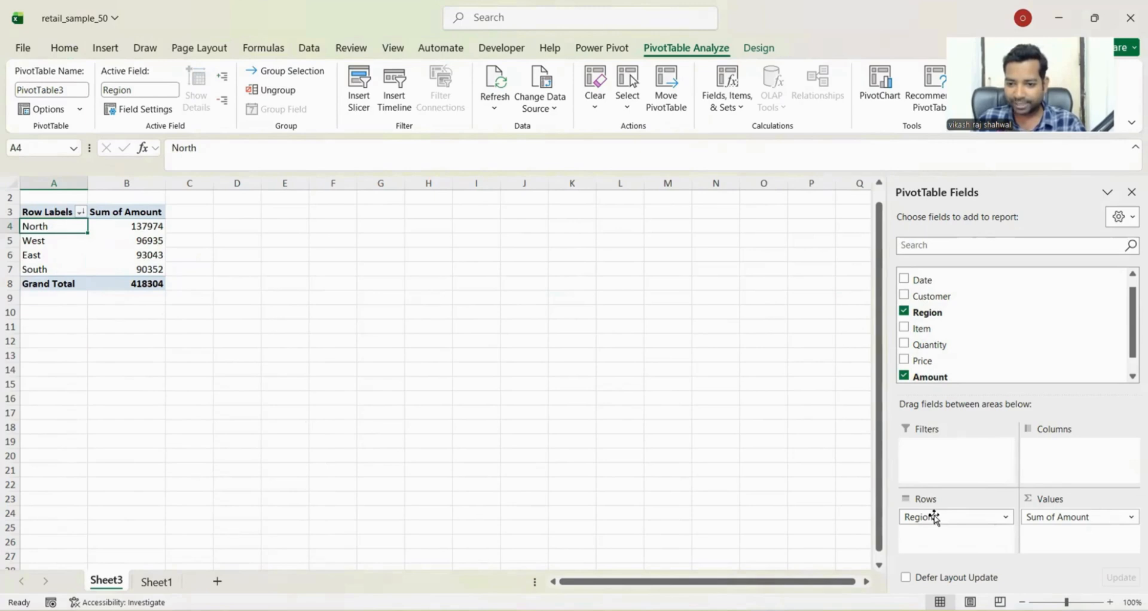
Replace Region with Quantity in the PivotTable's Rows area and compare it with the Quantity column on Sheet1.
mouse_move(935, 518)
mouse_down()
mouse_move(987, 335)
mouse_move(949, 331)
mouse_move(954, 526)
mouse_up()
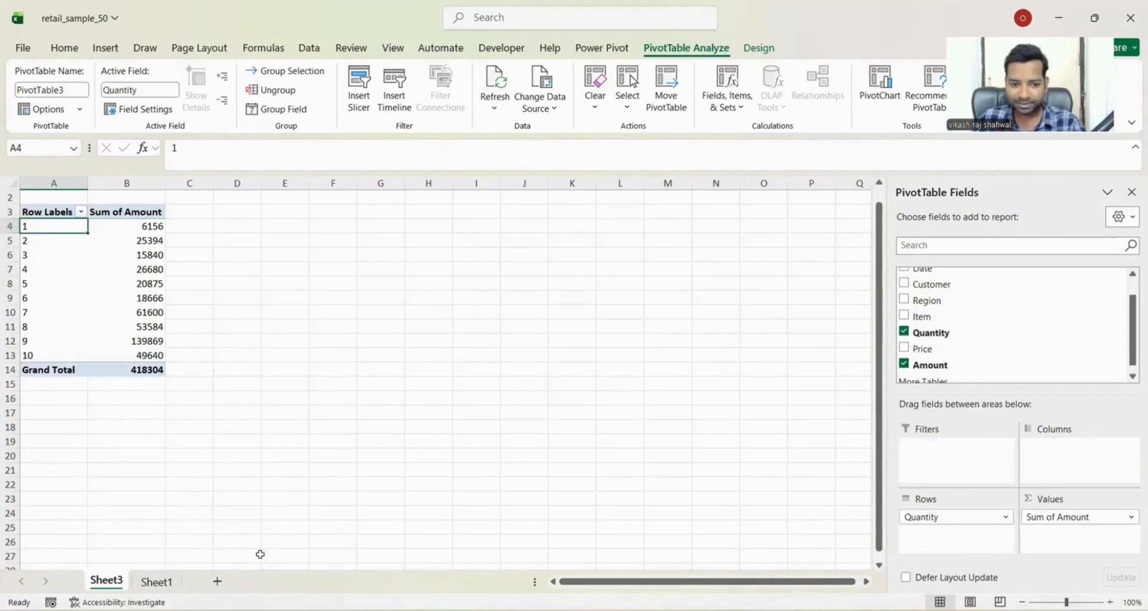
click(160, 582)
drag(424, 271, 424, 298)
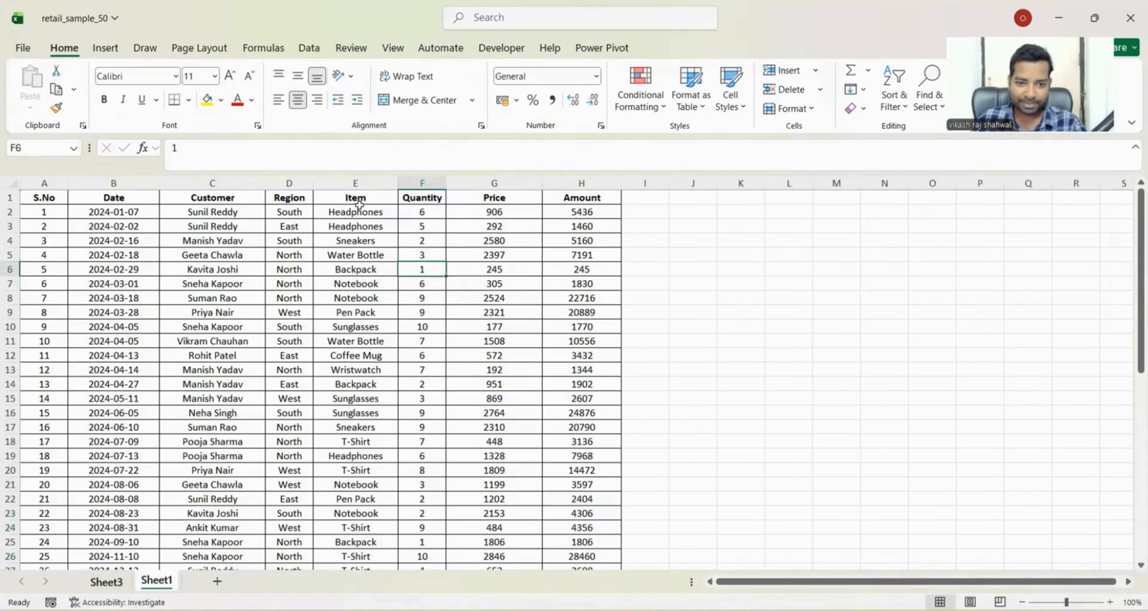
click(105, 583)
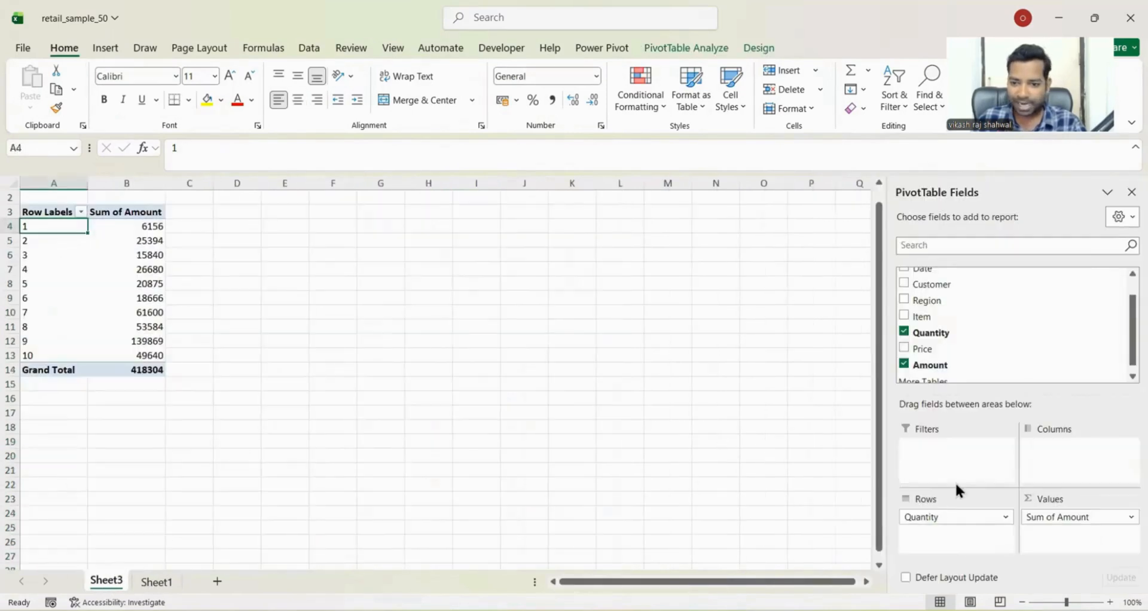
Replace Quantity with Item in the Rows area to summarise the amount by item.
drag(959, 517, 1016, 338)
drag(938, 310, 945, 528)
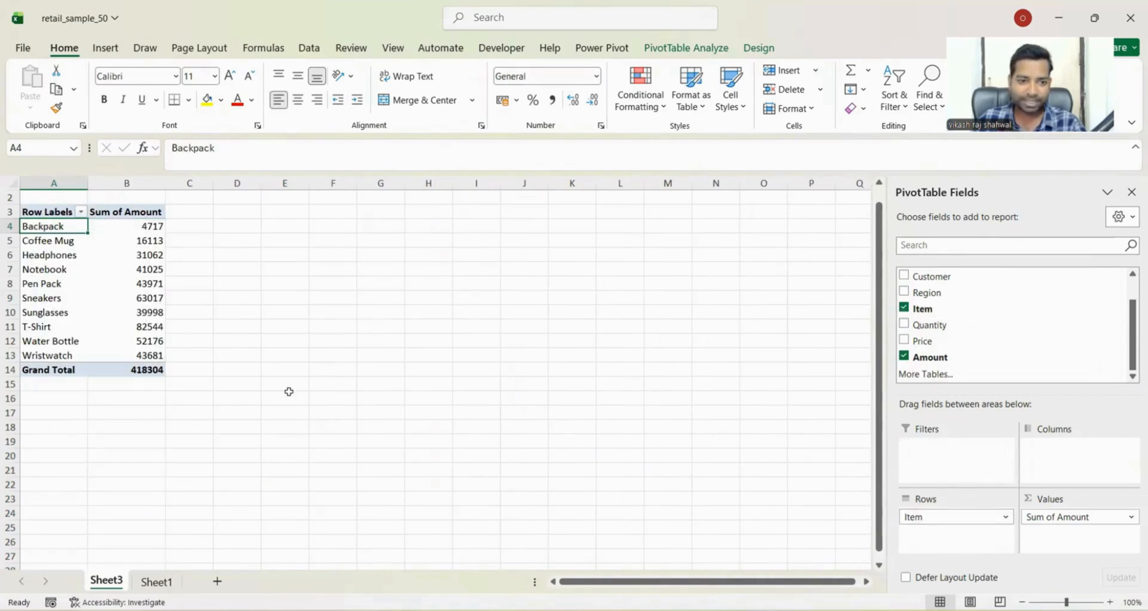
Sort the PivotTable's items by Sum of Amount from largest to smallest and check the three highest-ranked items.
right_click(149, 224)
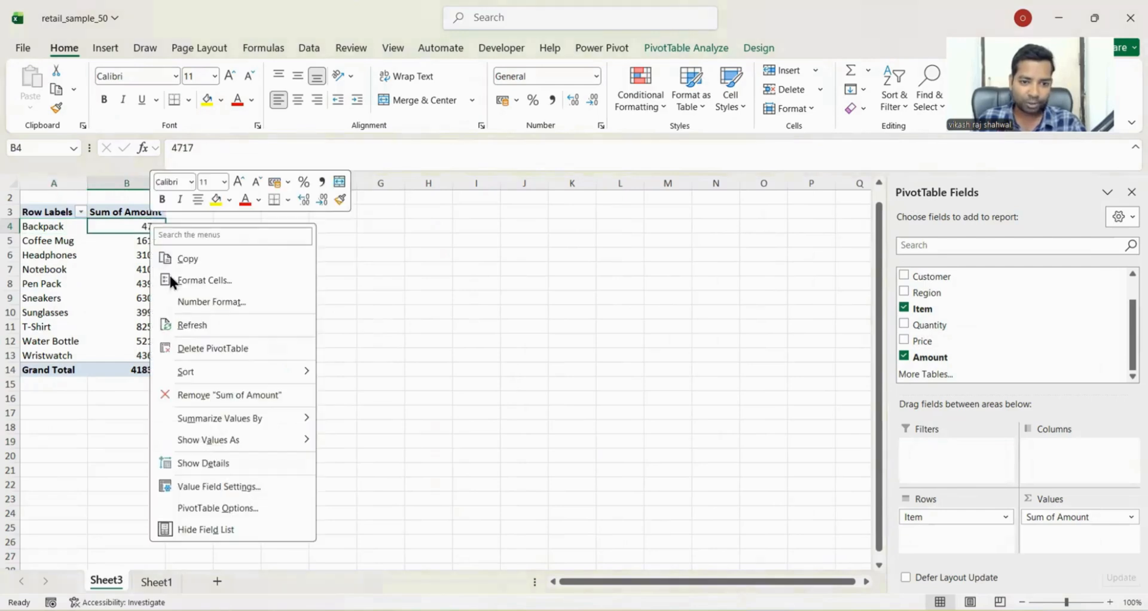
mouse_move(205, 368)
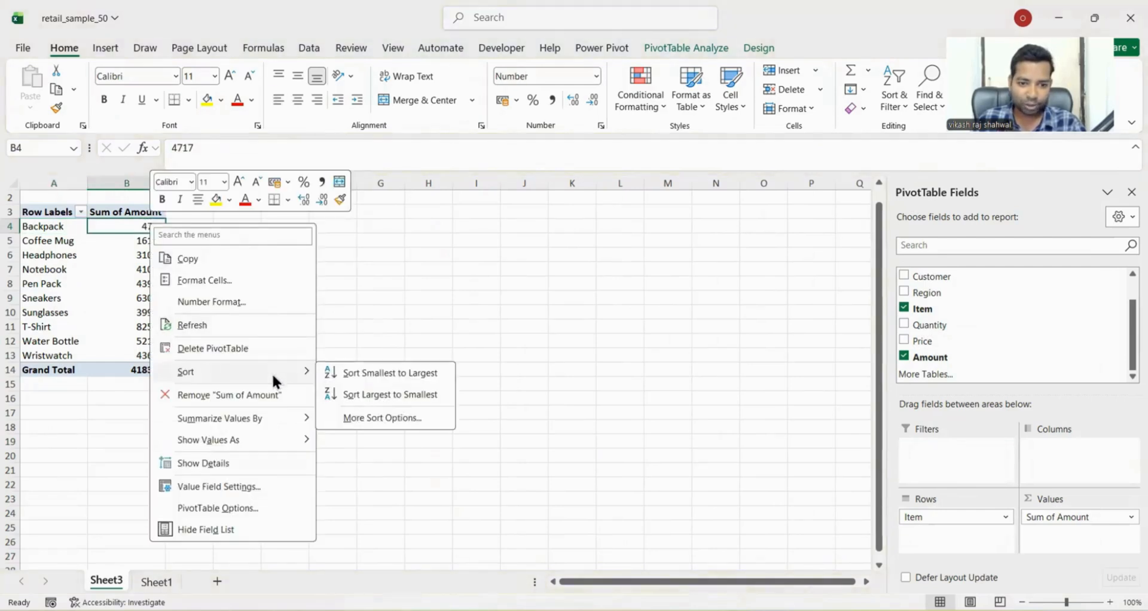
click(392, 388)
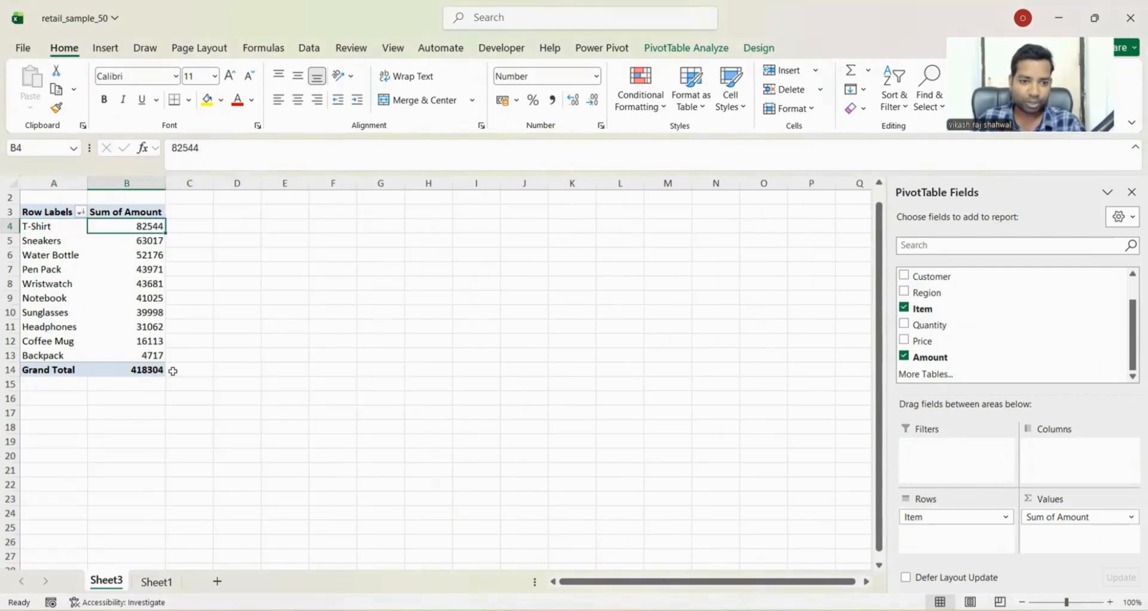
click(49, 230)
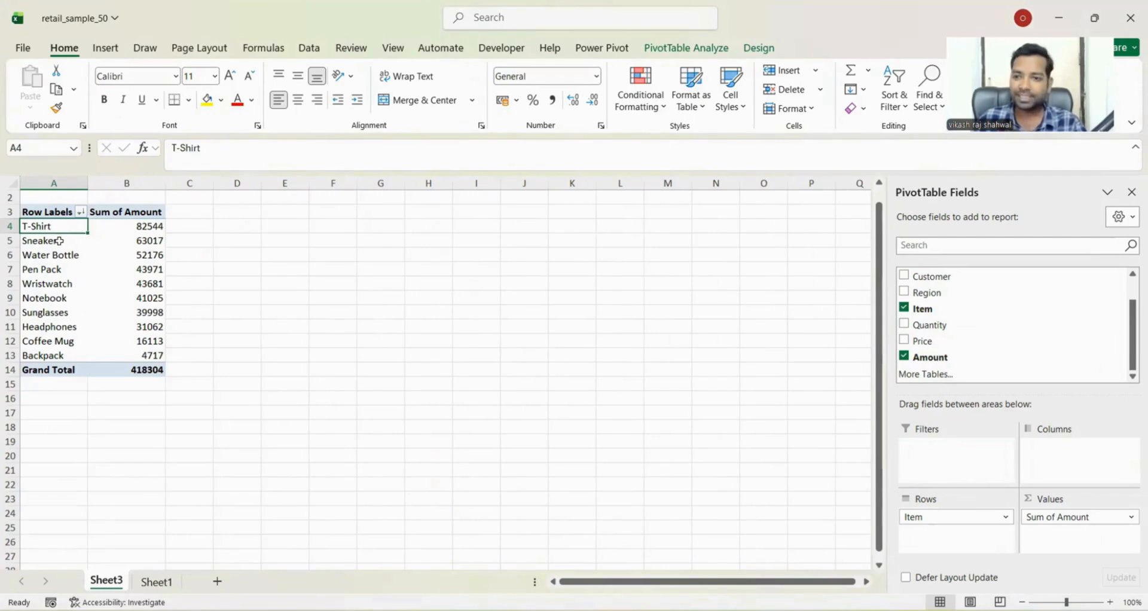
click(45, 242)
click(45, 257)
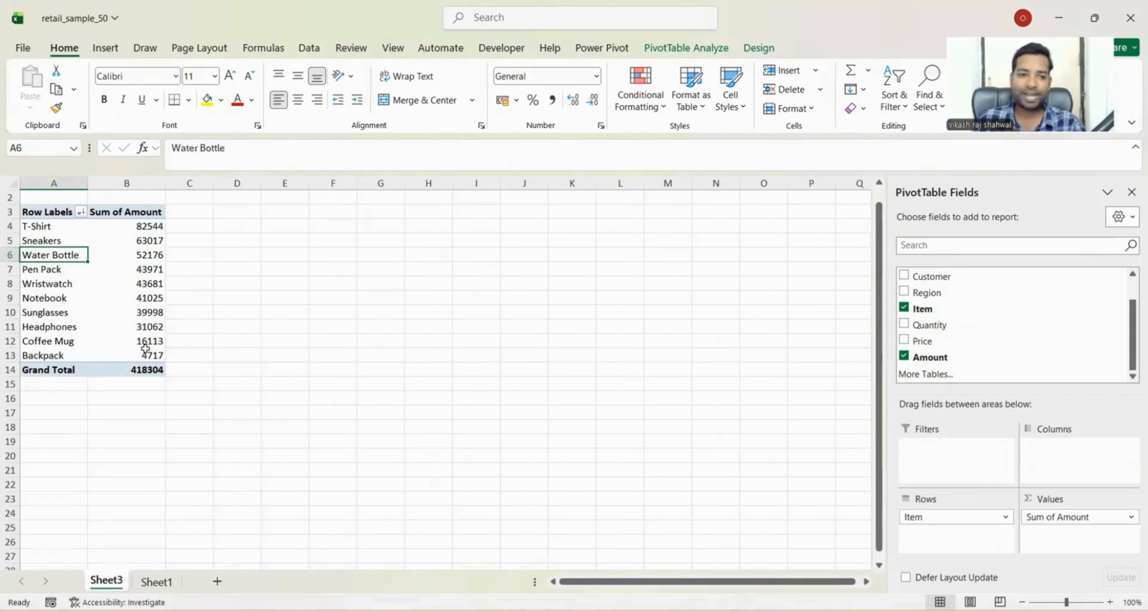
mouse_move(145, 349)
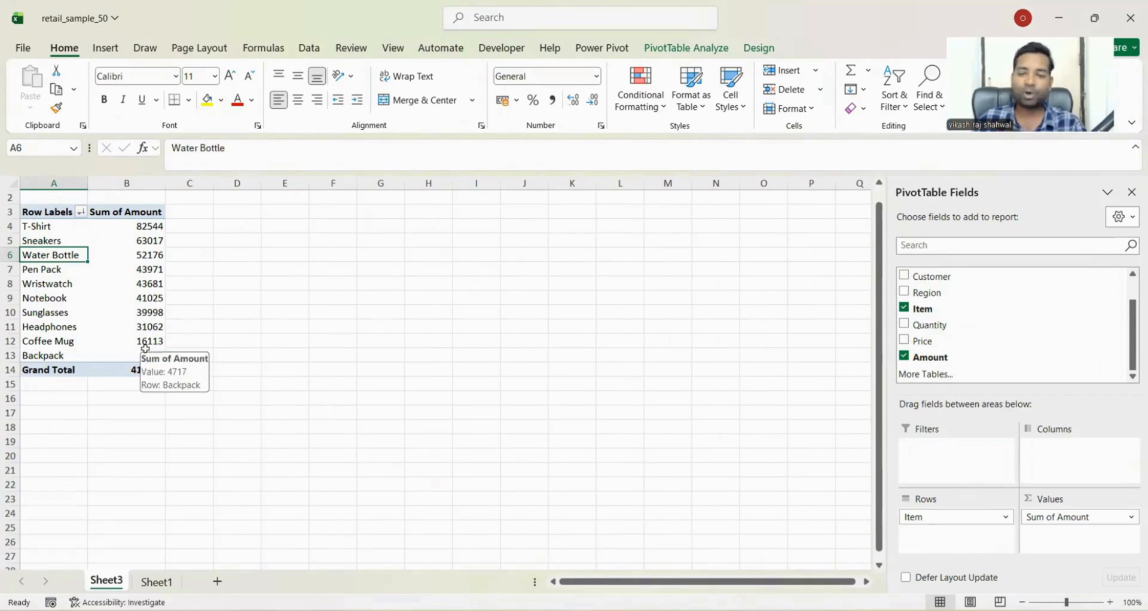
Filter the Item row labels to the top 3 items by Sum of Amount and check the filtered rows.
click(80, 212)
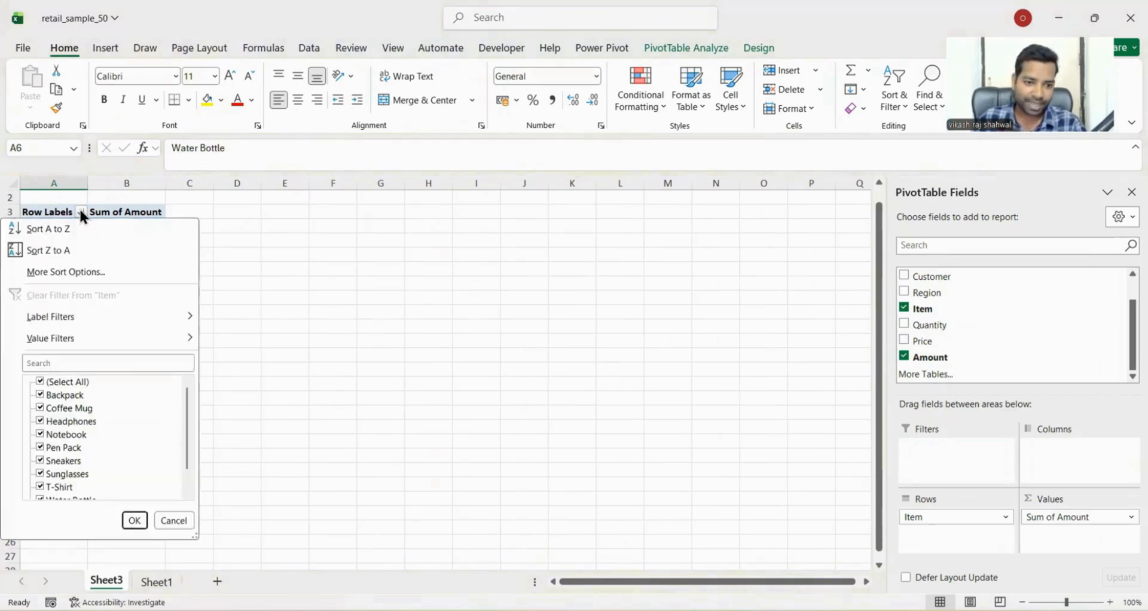
mouse_move(118, 340)
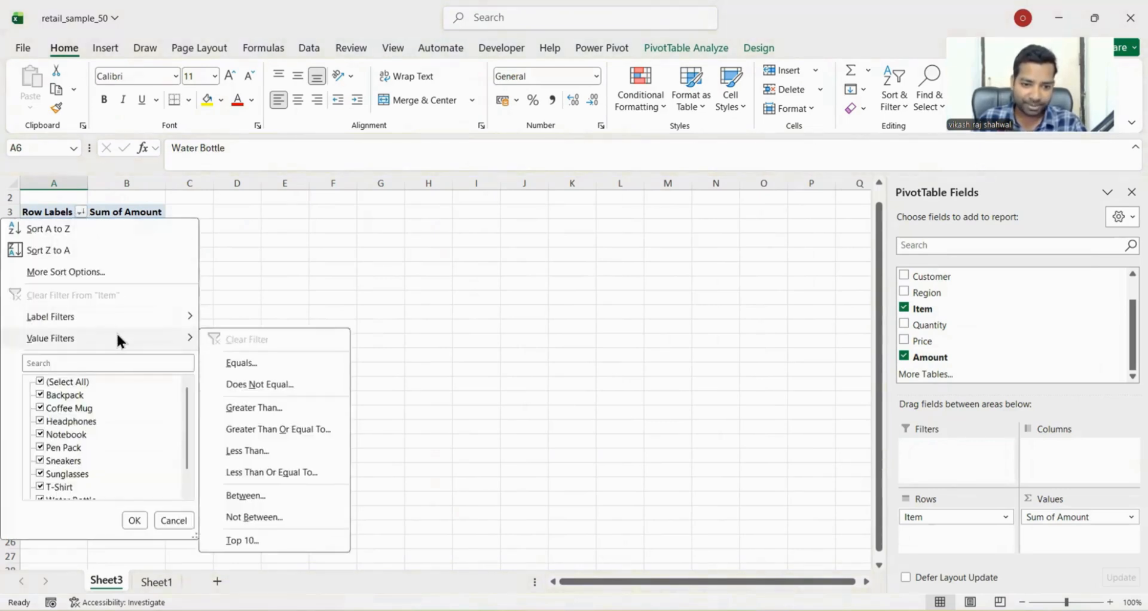
click(255, 540)
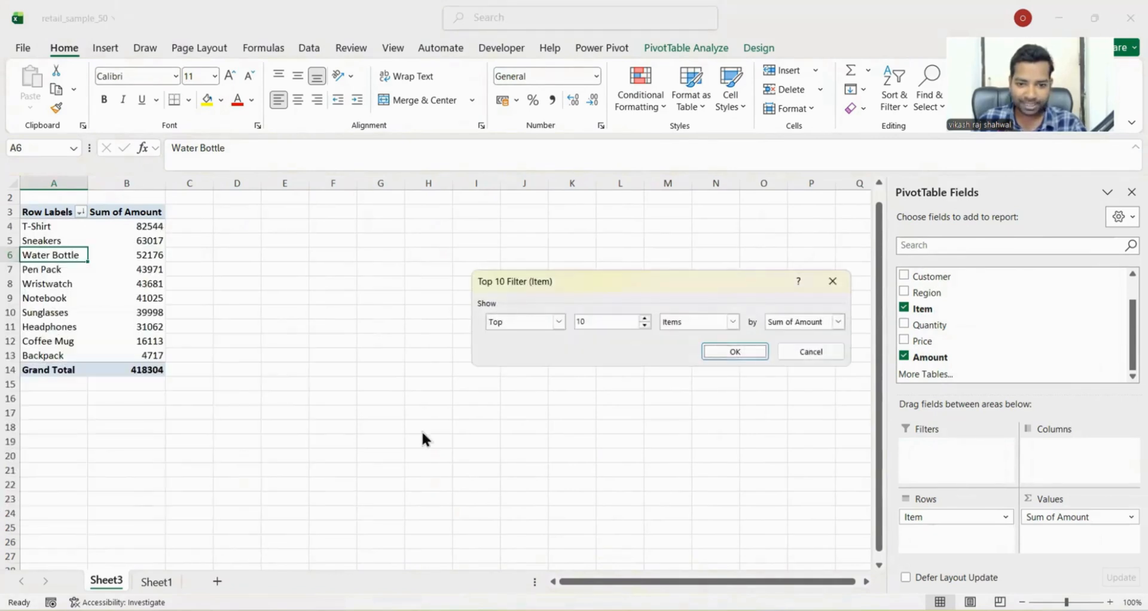
double_click(612, 324)
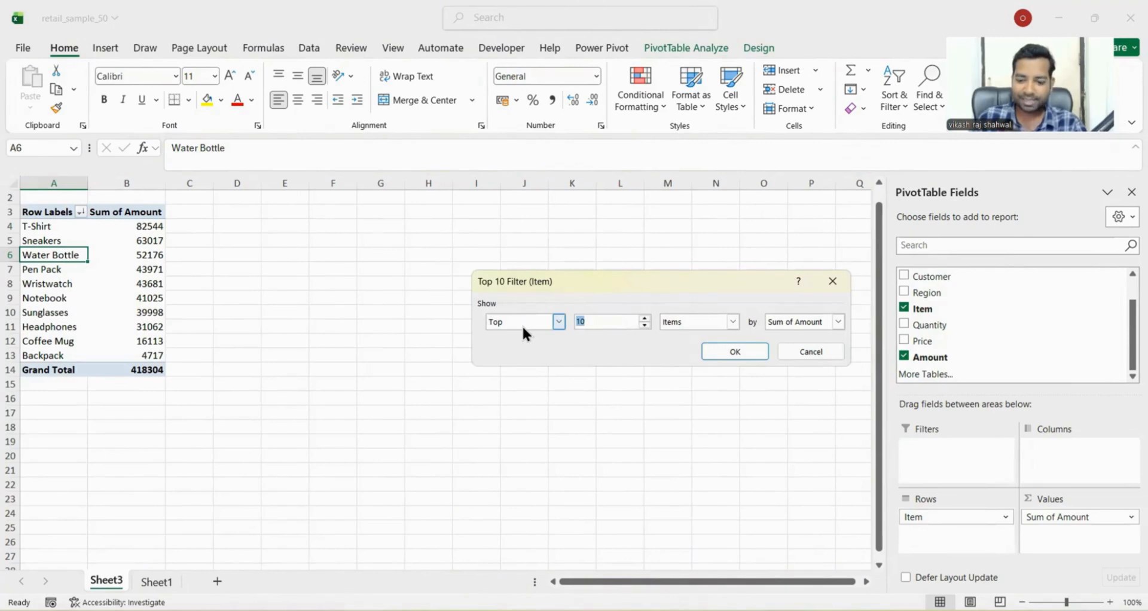
text(3)
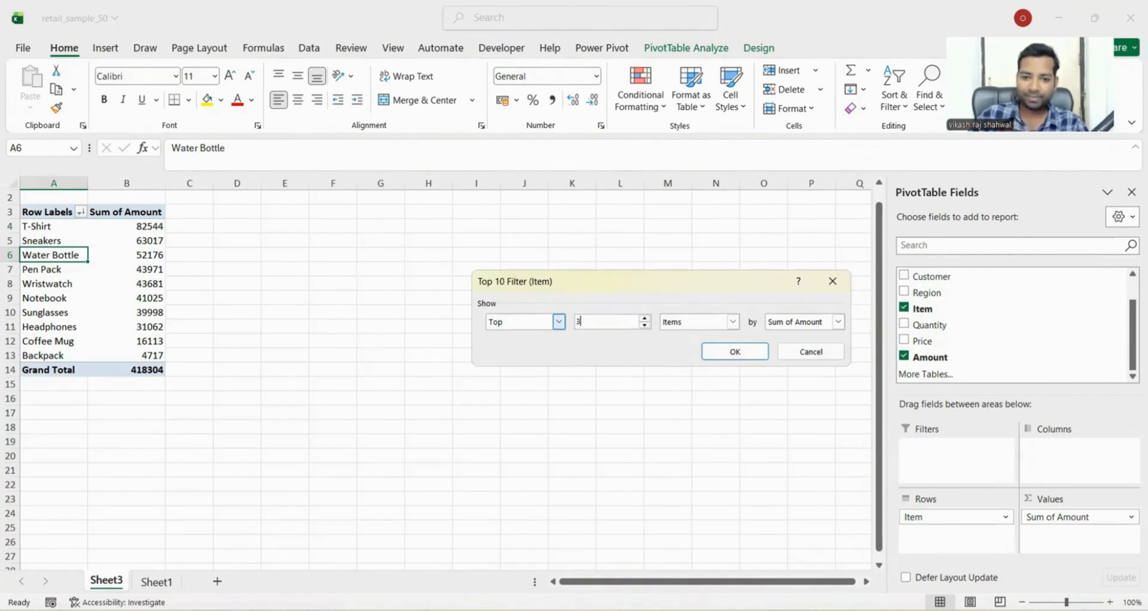
click(712, 353)
drag(43, 231, 125, 257)
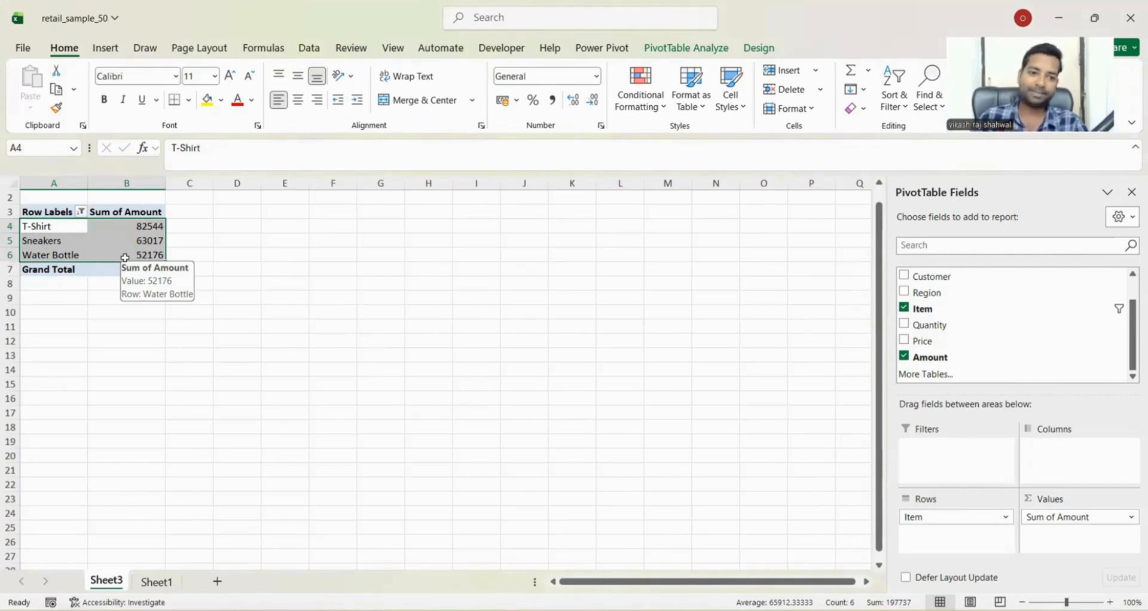
click(125, 257)
Clear the top-items value filter so the PivotTable lists every item.
click(80, 211)
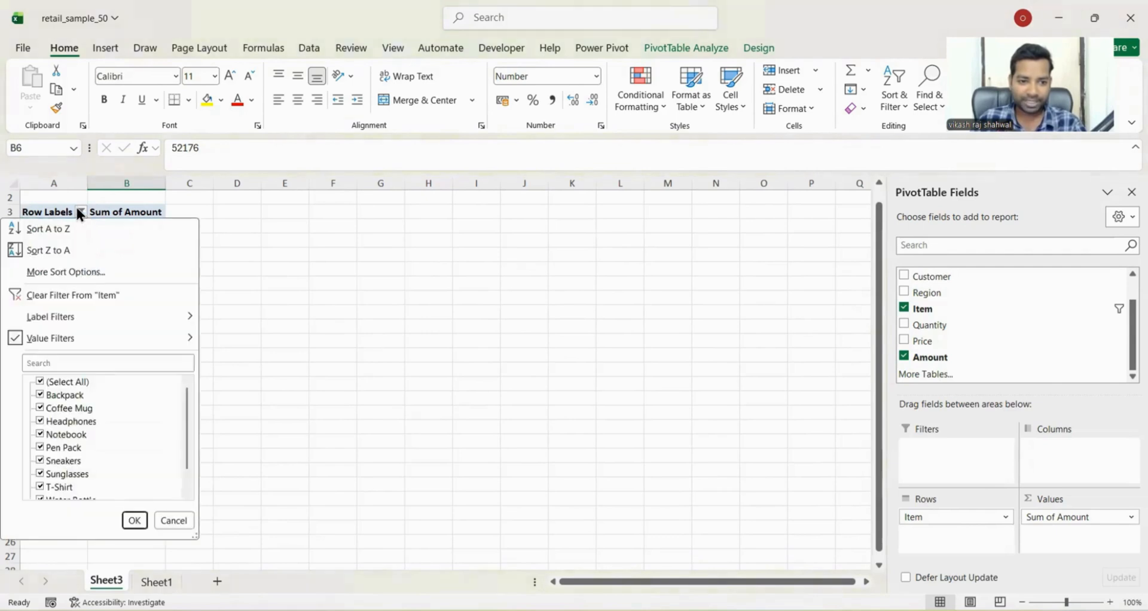
mouse_move(69, 339)
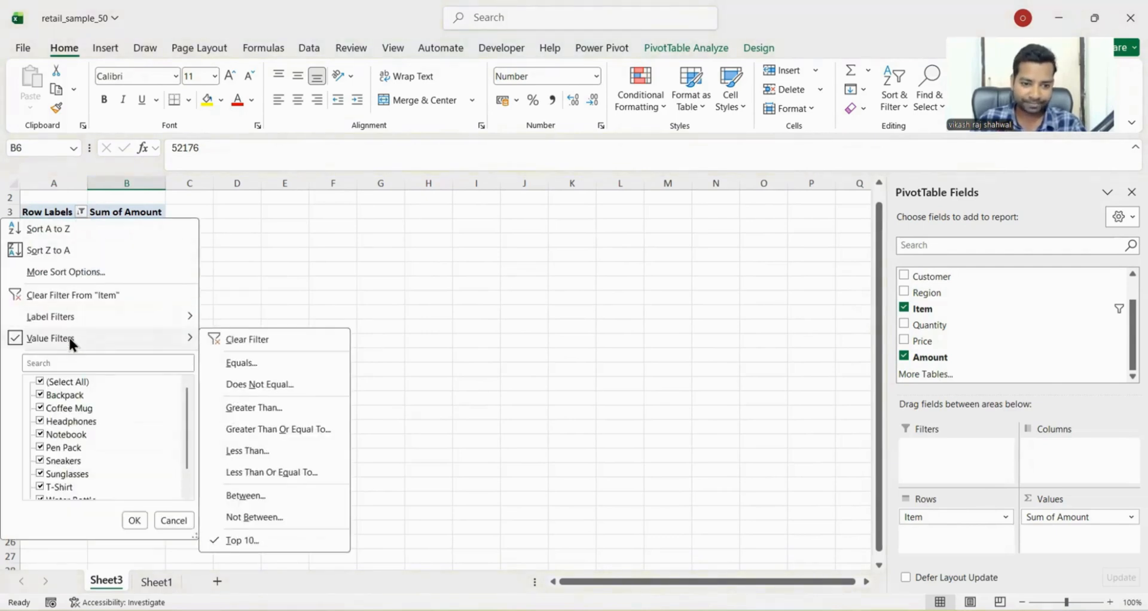
click(328, 224)
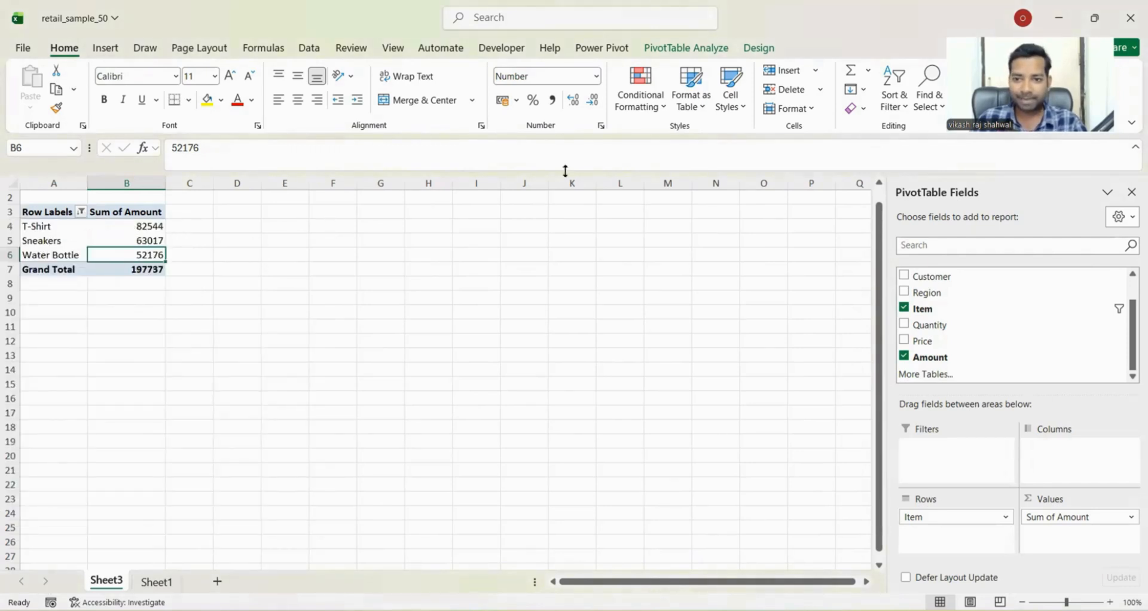
click(895, 96)
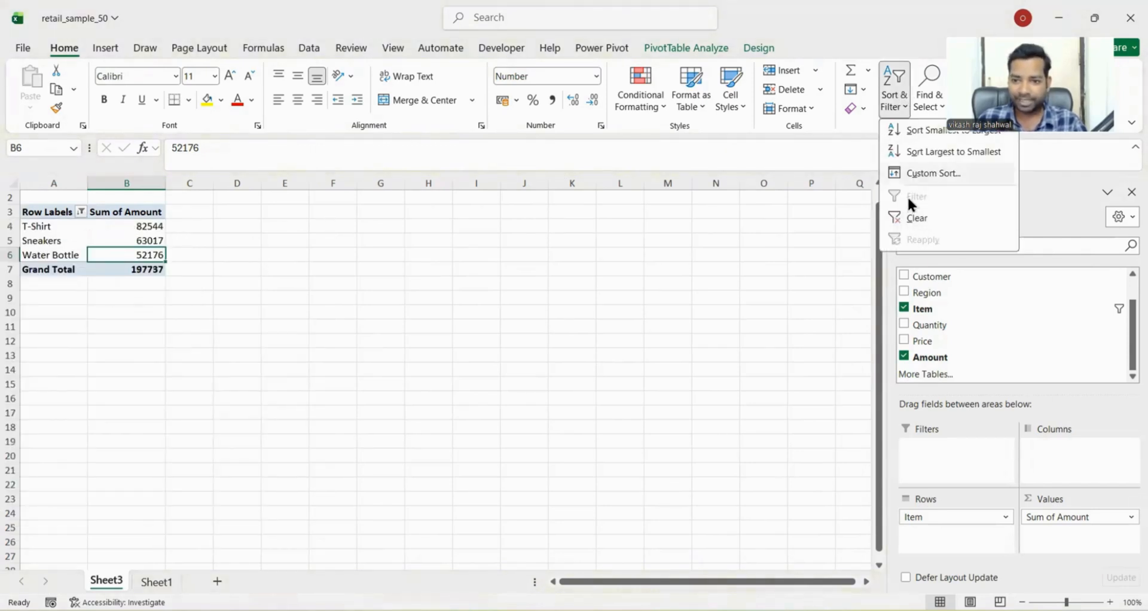
click(909, 215)
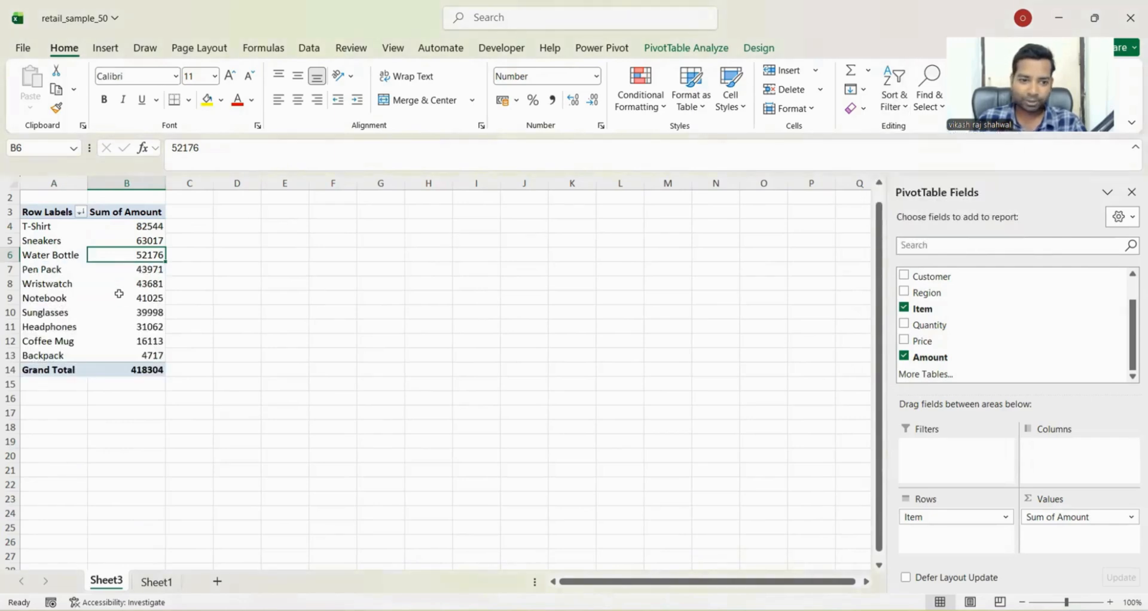
click(127, 327)
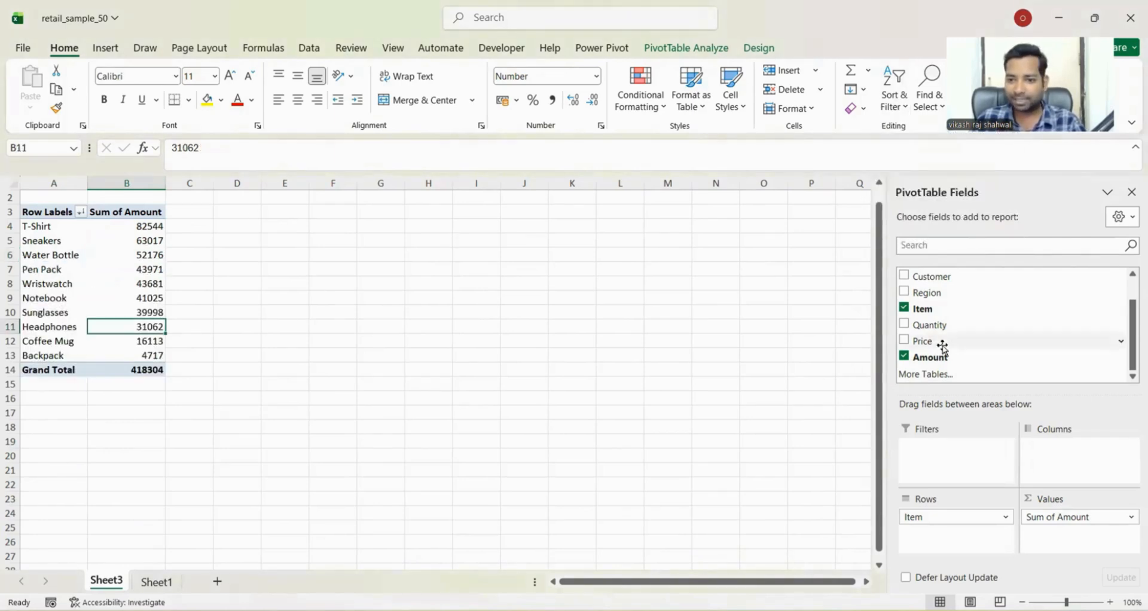
Replace Item with Customer in the Rows area and add Region to the Columns area.
scroll(998, 327, up, 1)
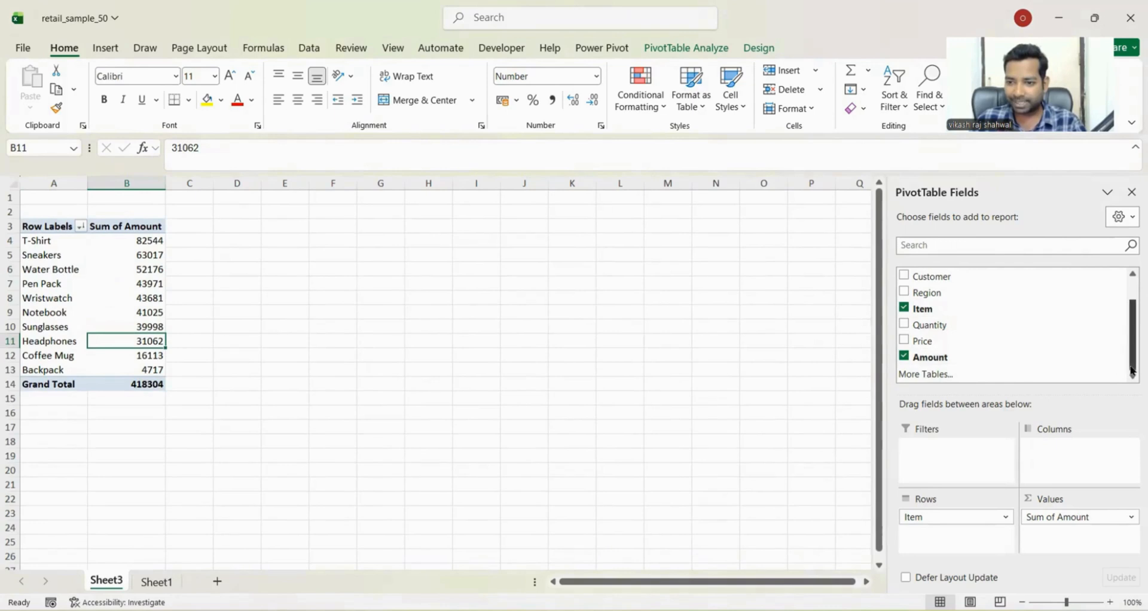
scroll(1060, 308, up, 1)
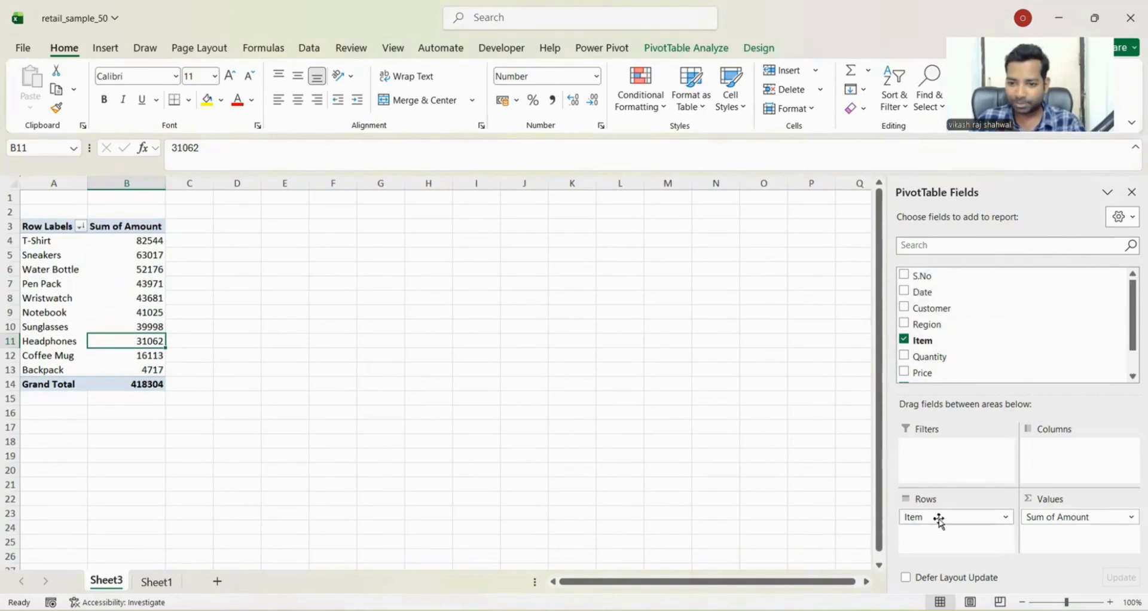
drag(938, 517, 951, 541)
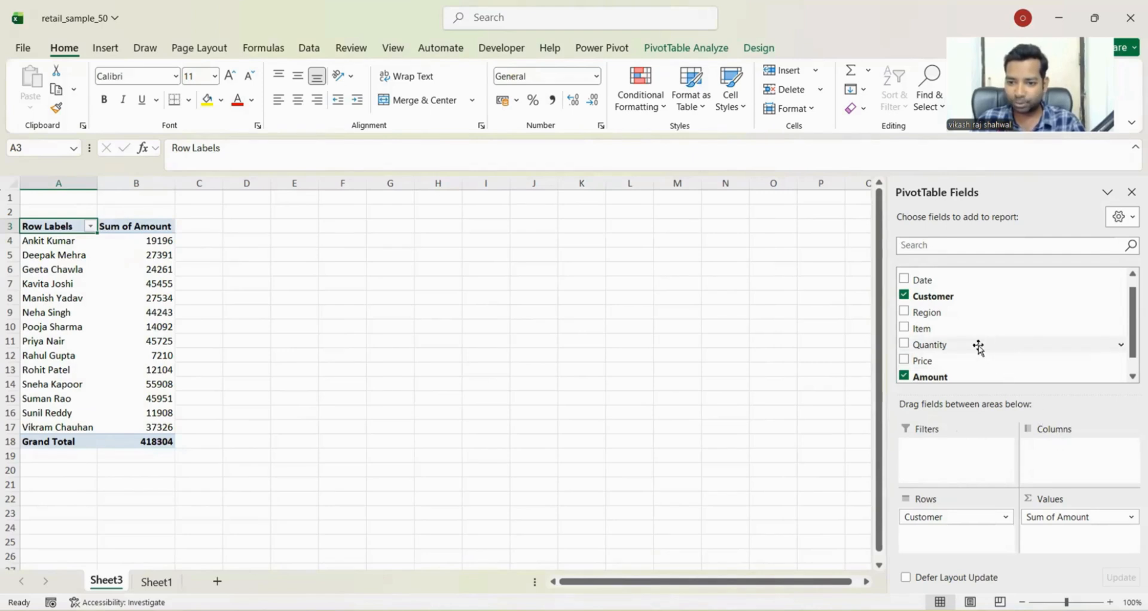
drag(977, 345, 1076, 469)
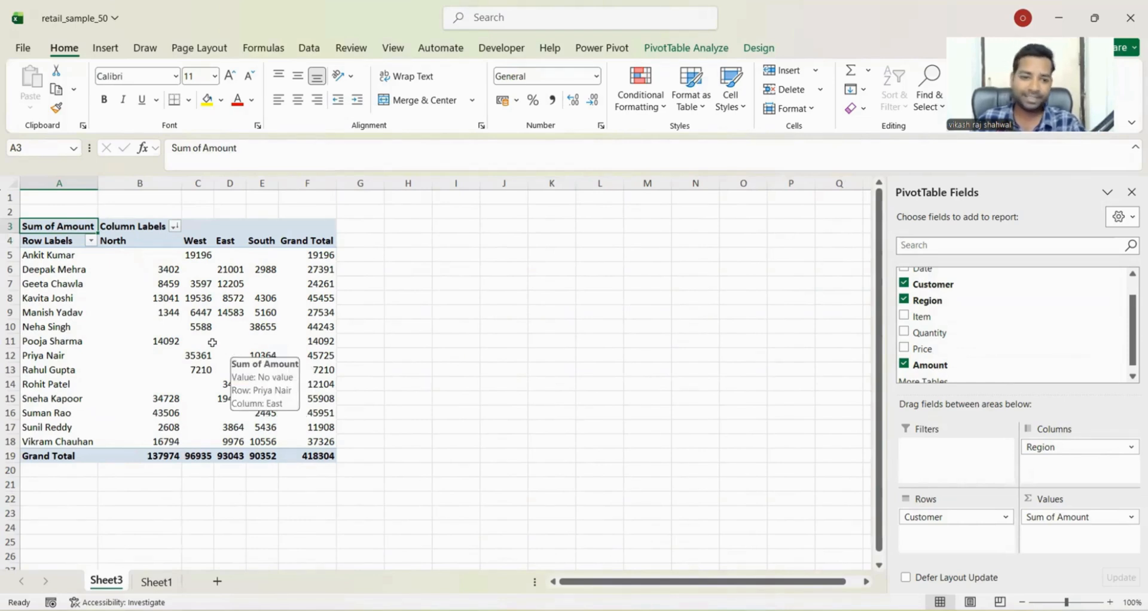
Highlight the second customer's PivotTable row, A6 to F6, with a yellow fill.
click(44, 276)
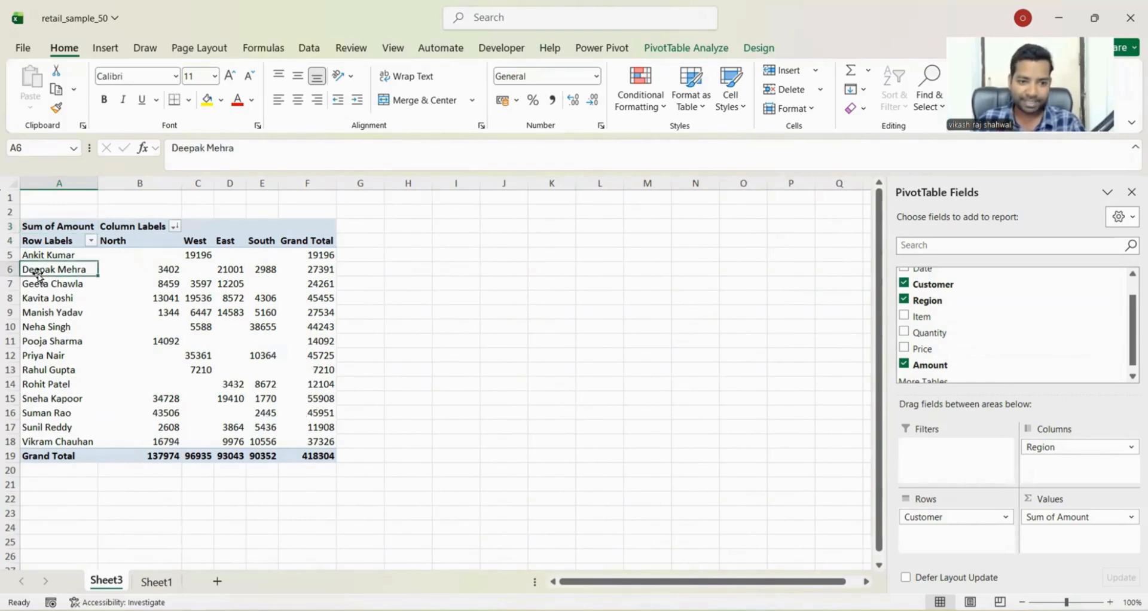
drag(36, 271, 320, 270)
click(206, 100)
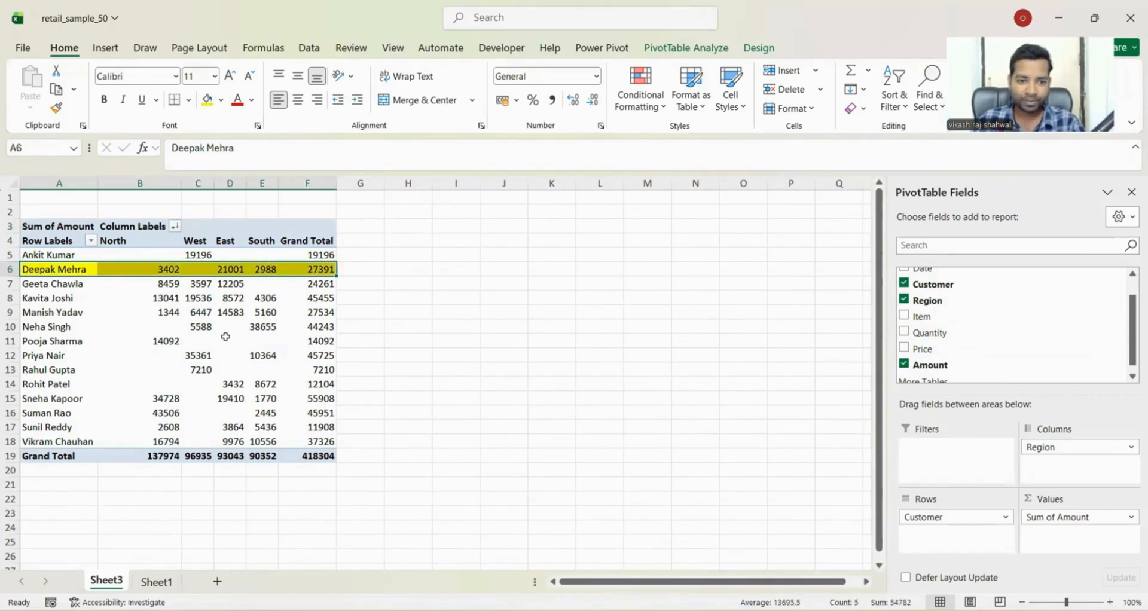
click(230, 340)
Examine the highlighted customer's amounts for North, West, East and South and the row's Grand Total.
click(53, 271)
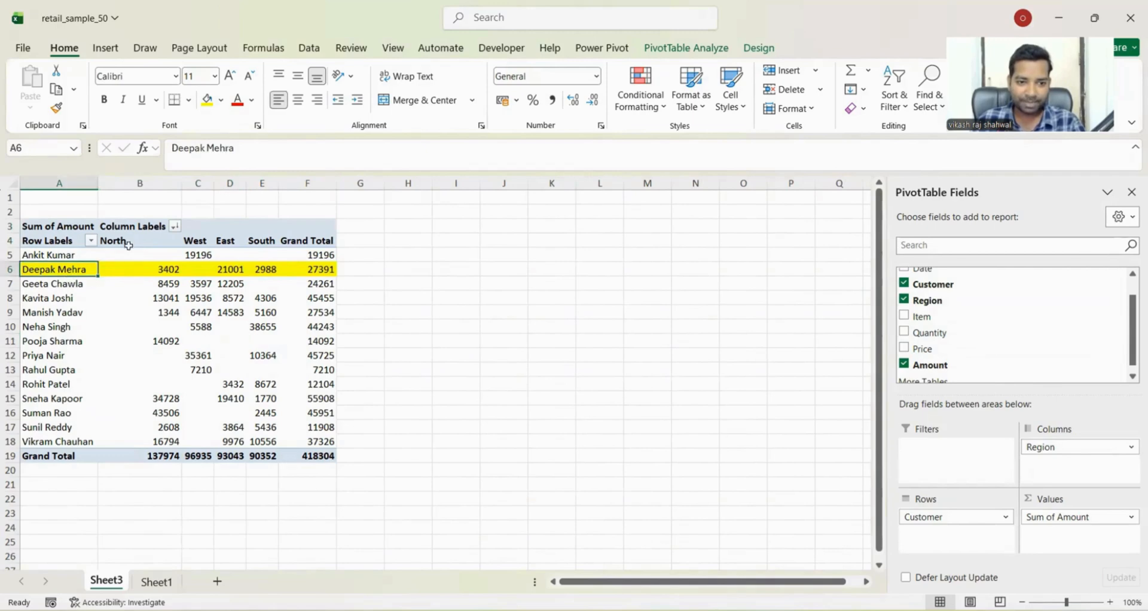
click(132, 269)
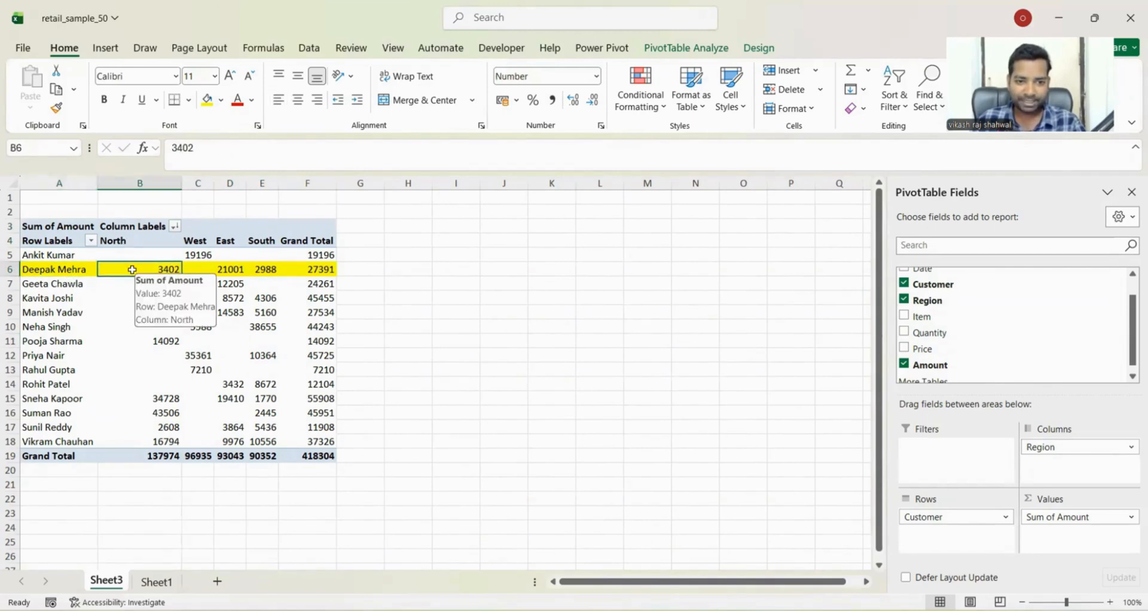
click(200, 270)
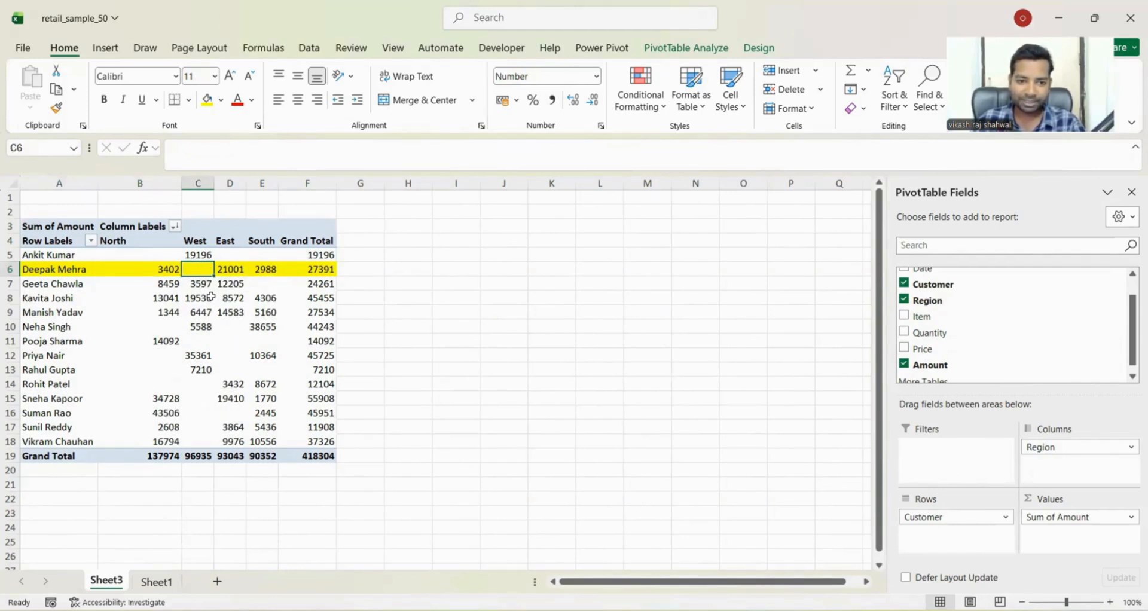
click(230, 270)
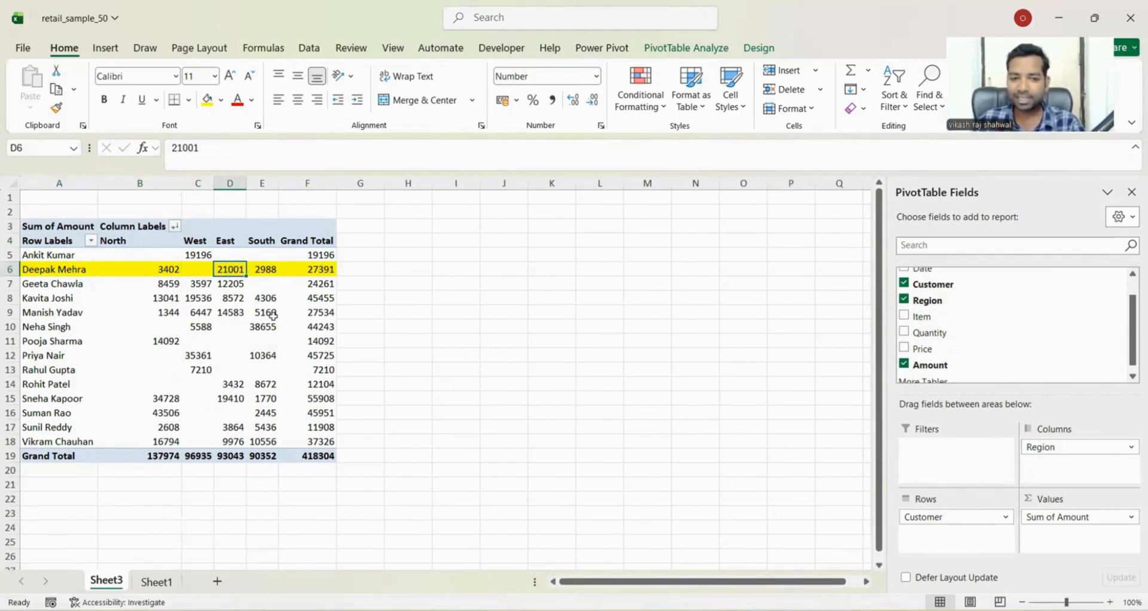
click(265, 271)
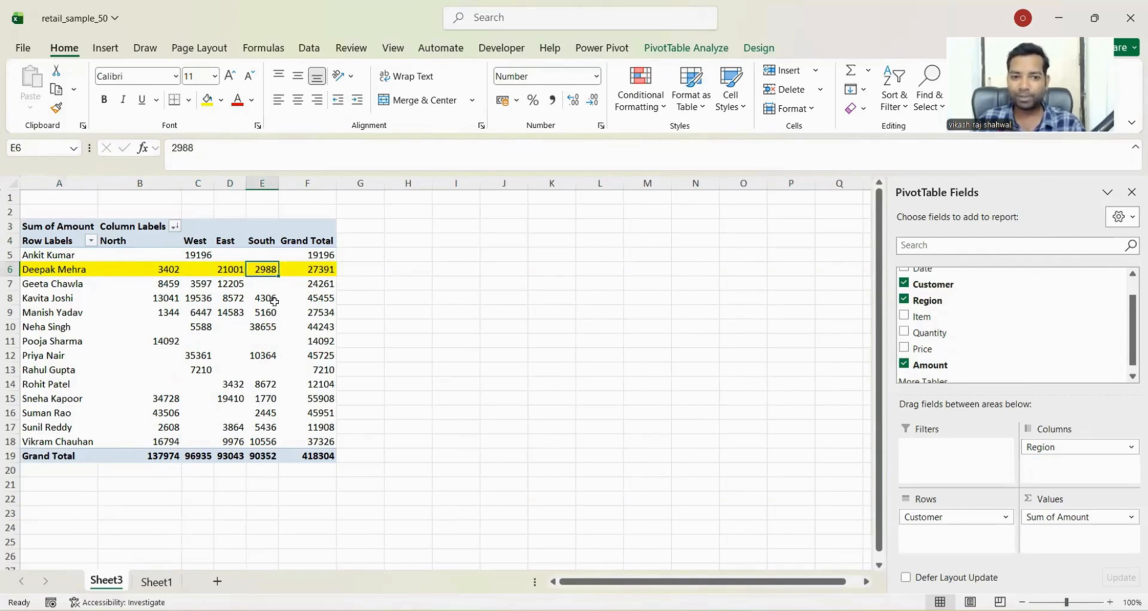
click(308, 270)
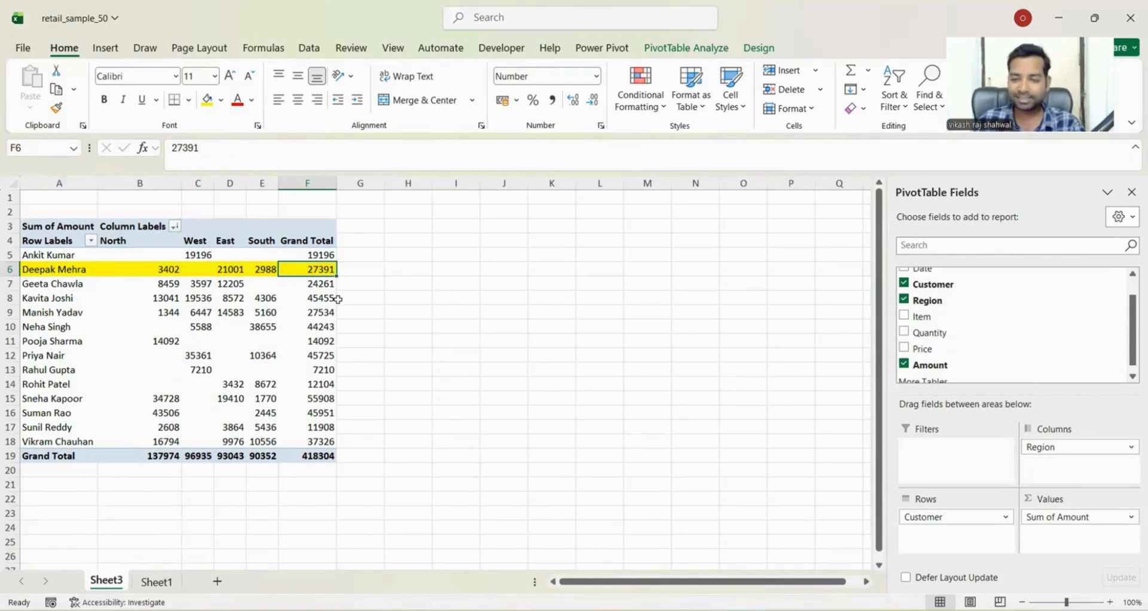
Remove the yellow fill from the customer's row, A6 to F6, by setting it to No Fill.
click(51, 269)
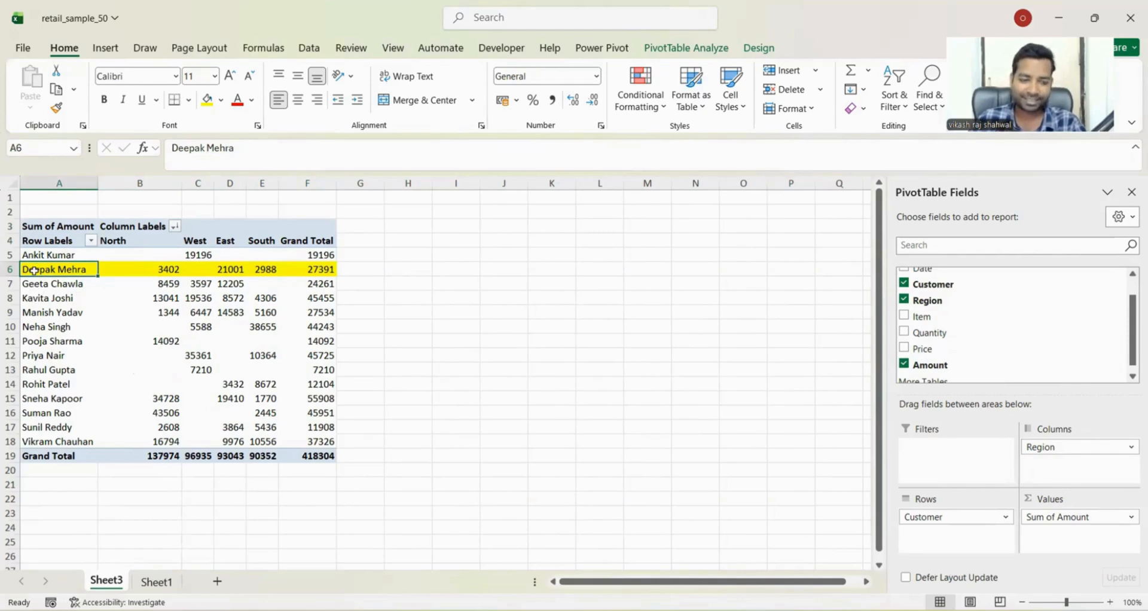
drag(33, 270, 337, 268)
click(220, 101)
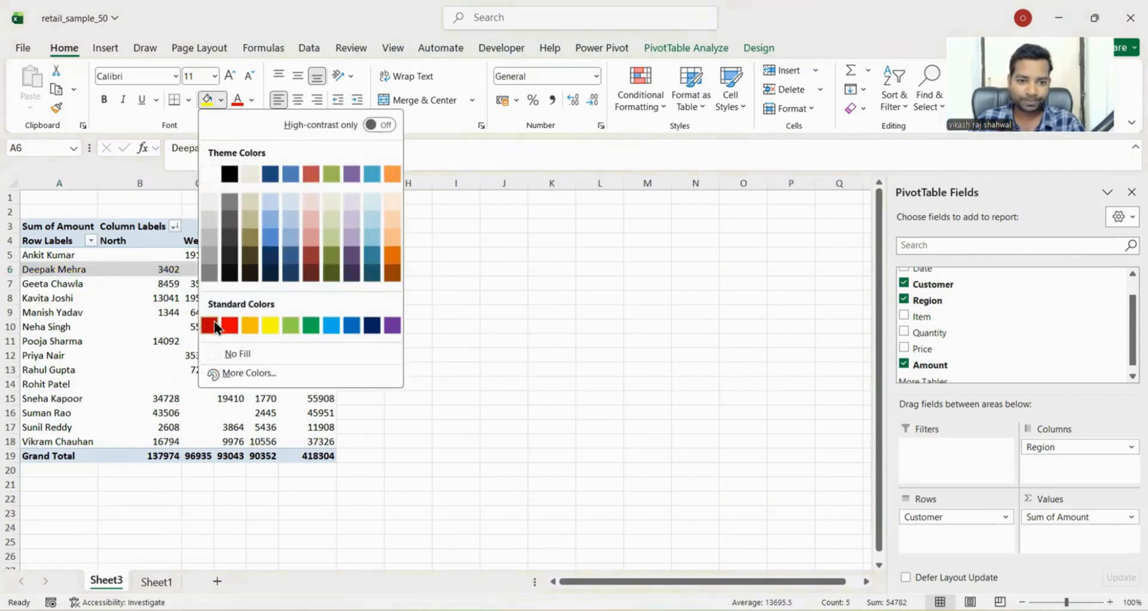
click(208, 351)
click(210, 354)
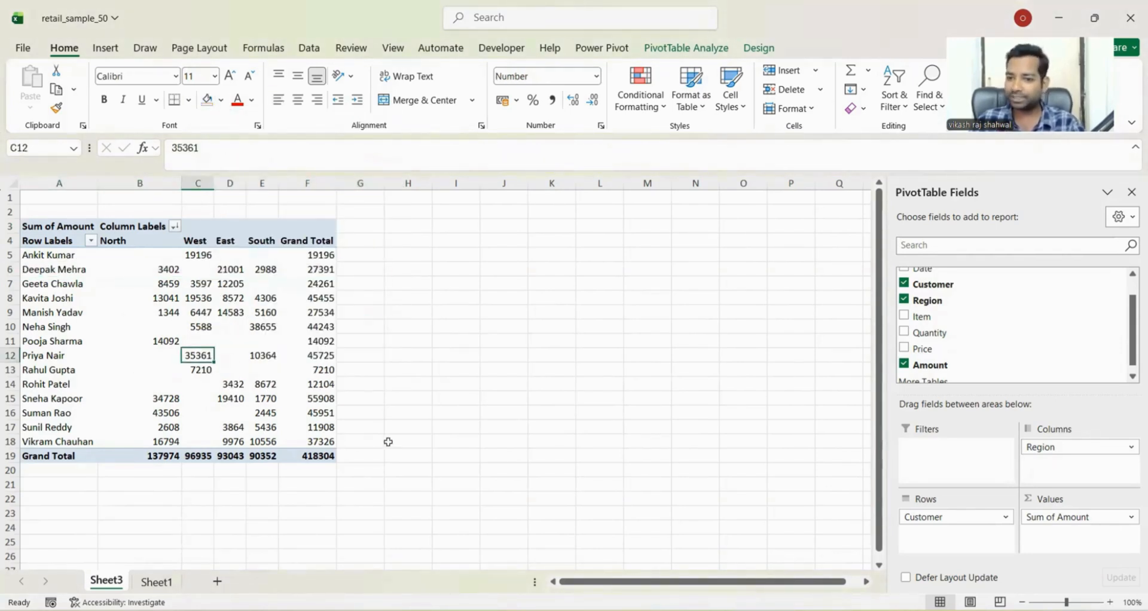
Remove Customer from the PivotTable and place Region in the Rows area instead of Columns.
drag(1066, 448, 964, 336)
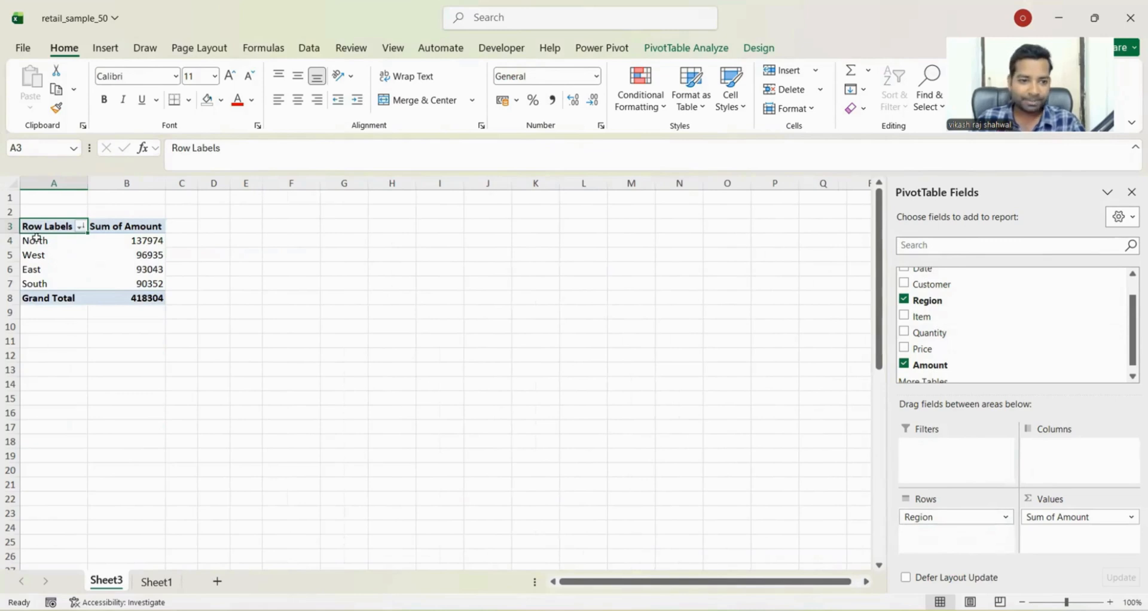
click(37, 240)
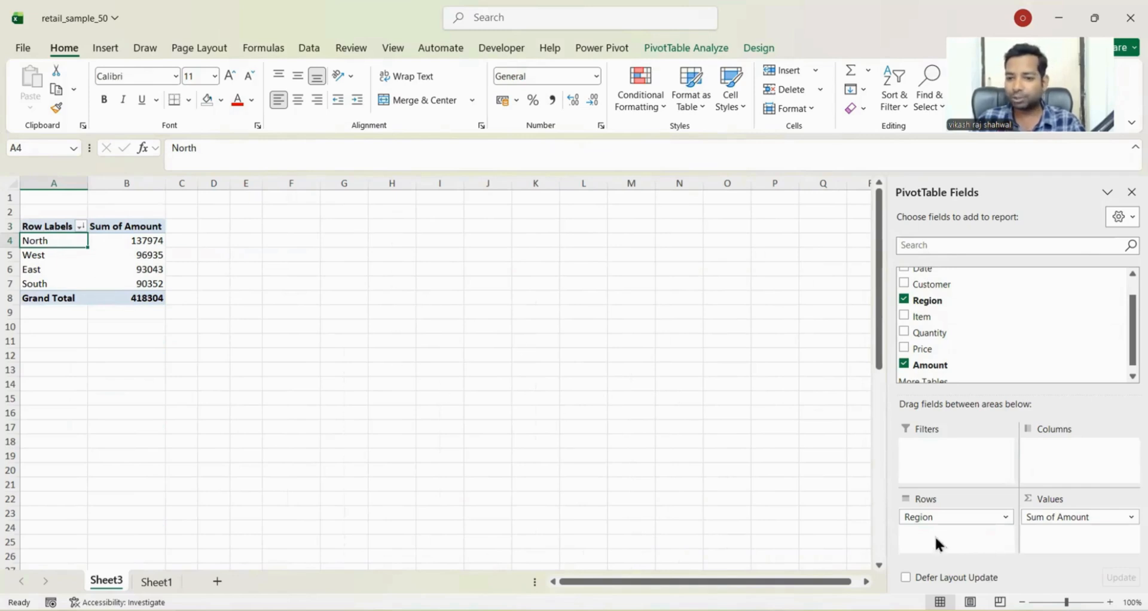
Replace Region with Item in the PivotTable's Rows area to summarise amounts by item, and after that swap Item for Customer.
drag(938, 515, 1004, 383)
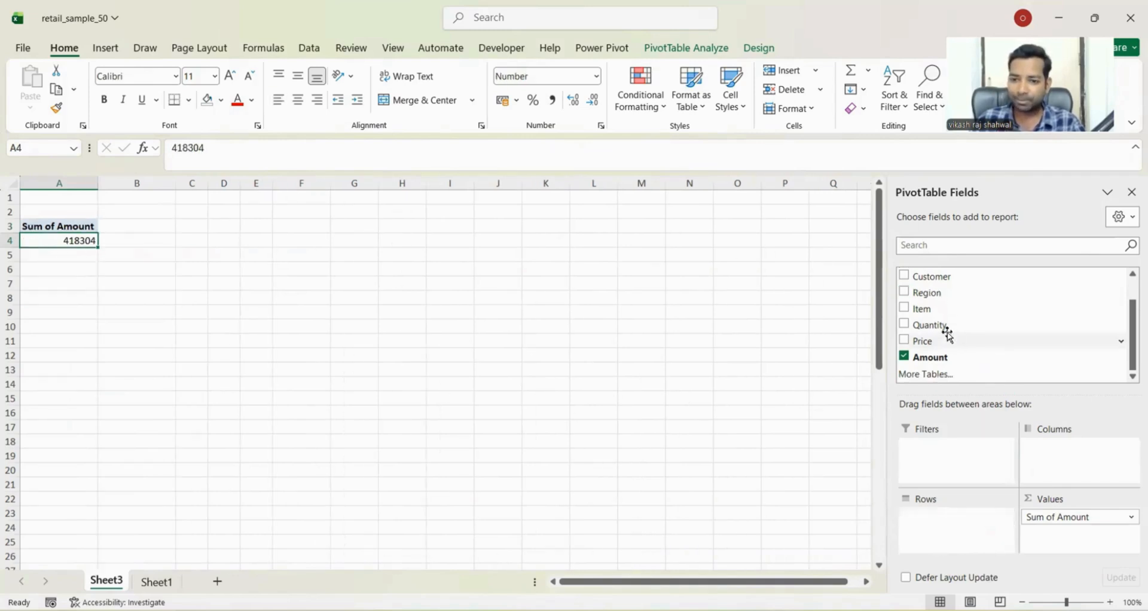
drag(925, 309, 948, 532)
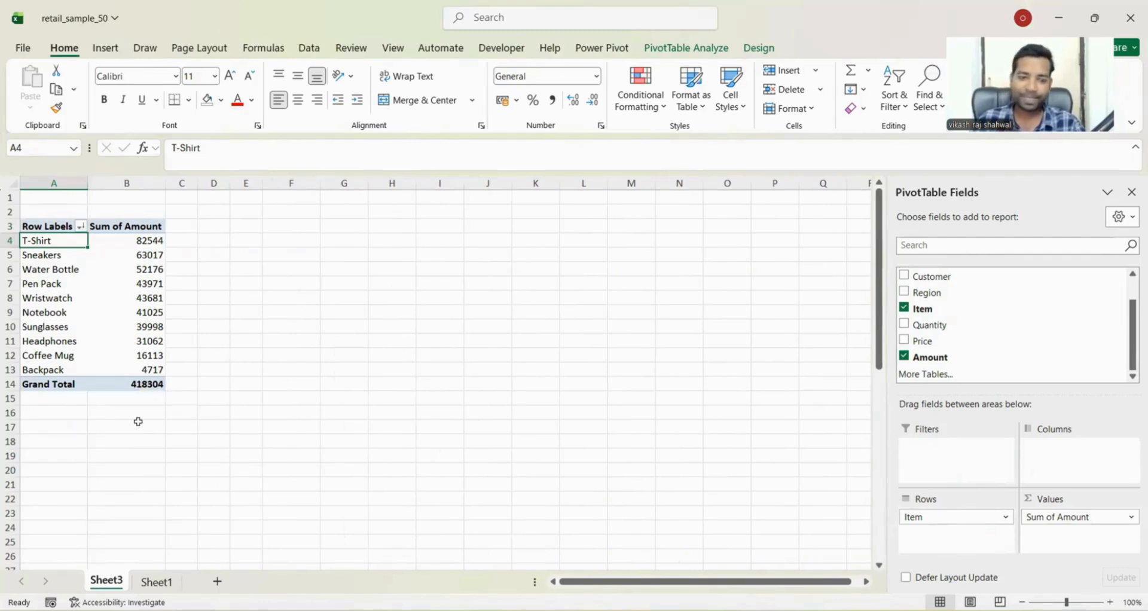
drag(938, 516, 981, 332)
drag(931, 277, 963, 526)
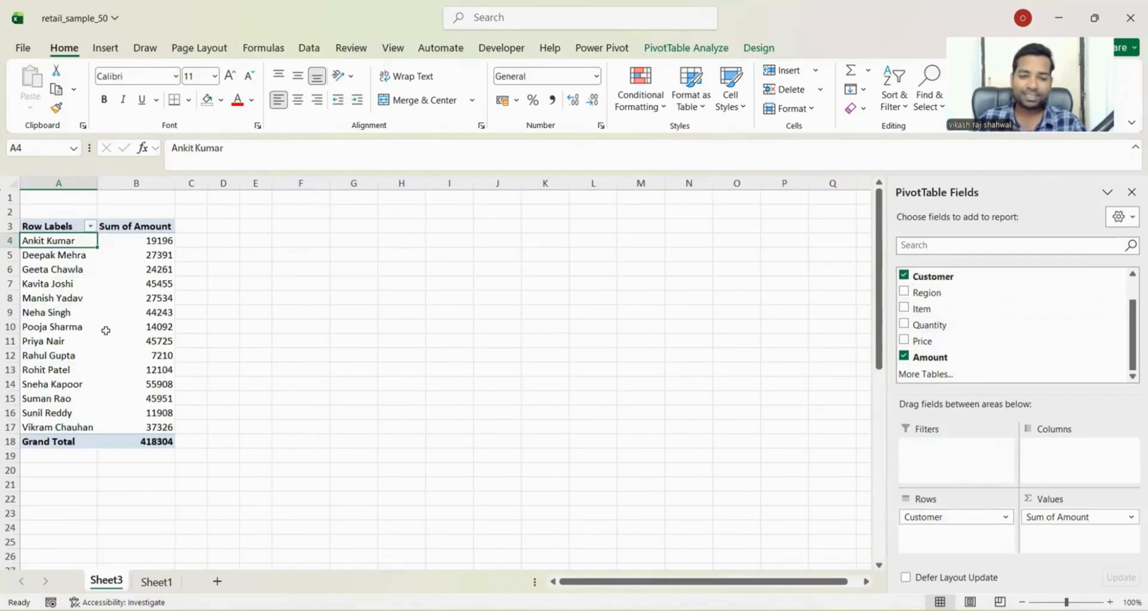
Sort the PivotTable's customers by Sum of Amount from largest to smallest and review the top five customers.
mouse_move(106, 330)
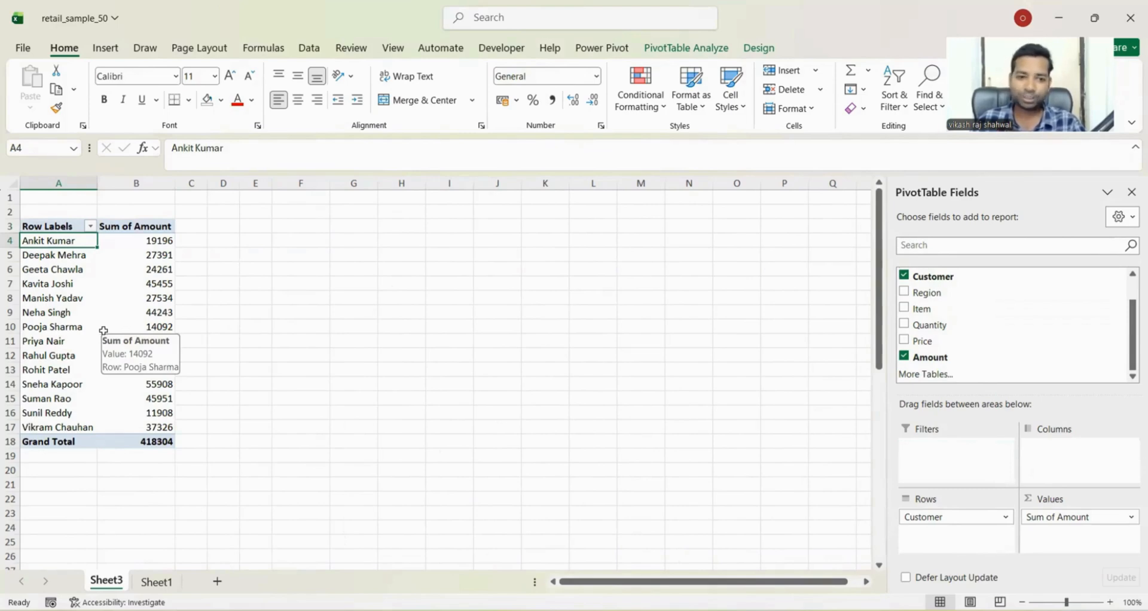
click(153, 240)
right_click(159, 239)
mouse_move(254, 392)
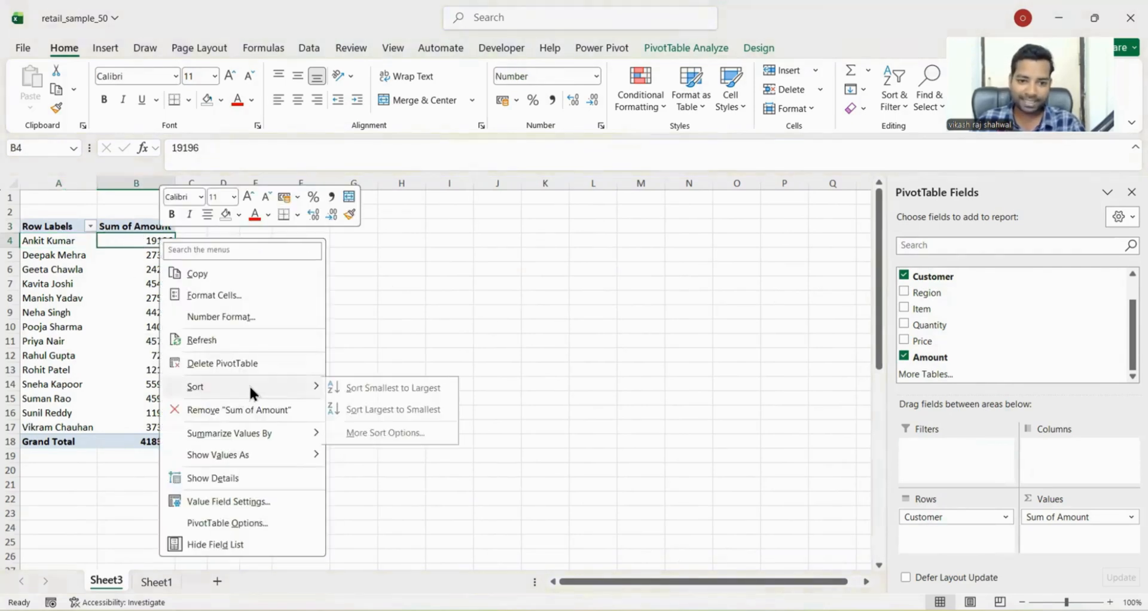
click(361, 408)
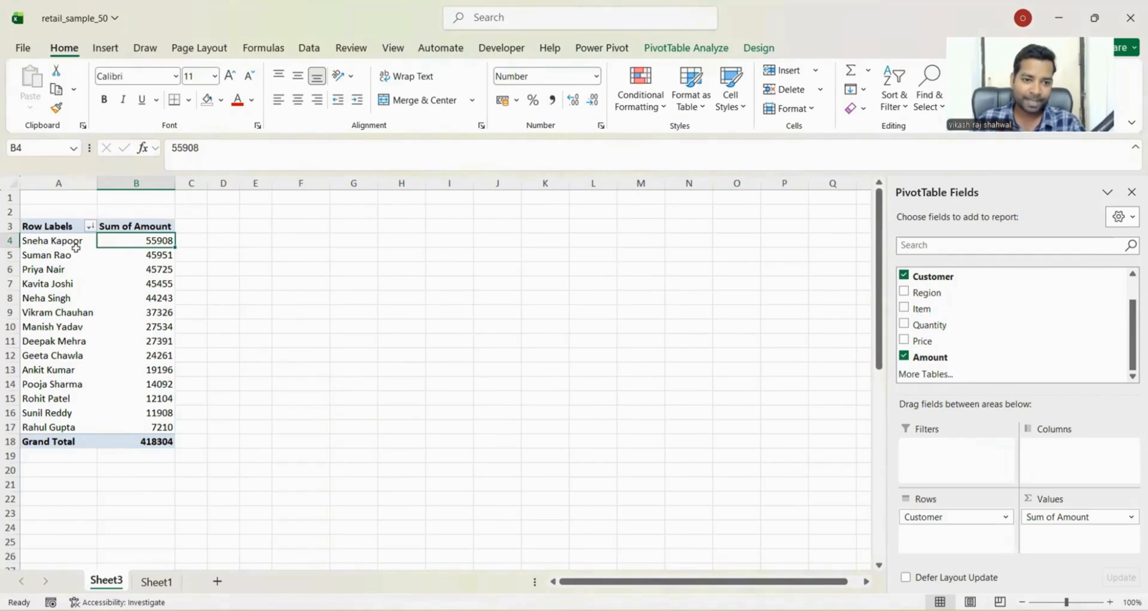
drag(58, 242, 57, 299)
click(166, 283)
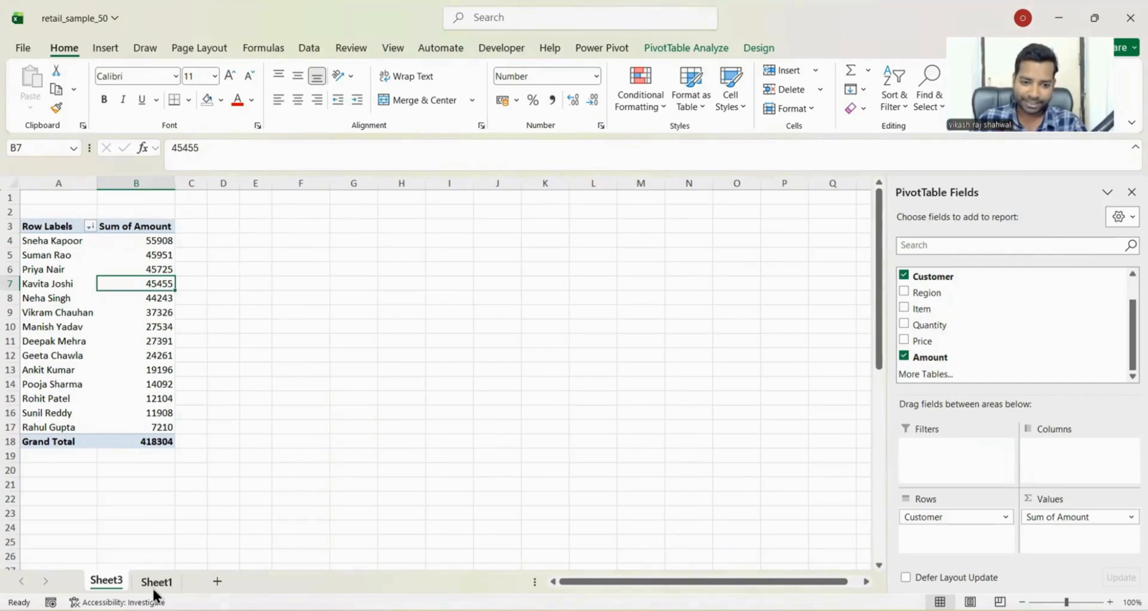
Review the Region, Item and Customer columns of the source data on Sheet1 and return to the customer PivotTable on Sheet3.
click(156, 581)
click(245, 297)
click(282, 201)
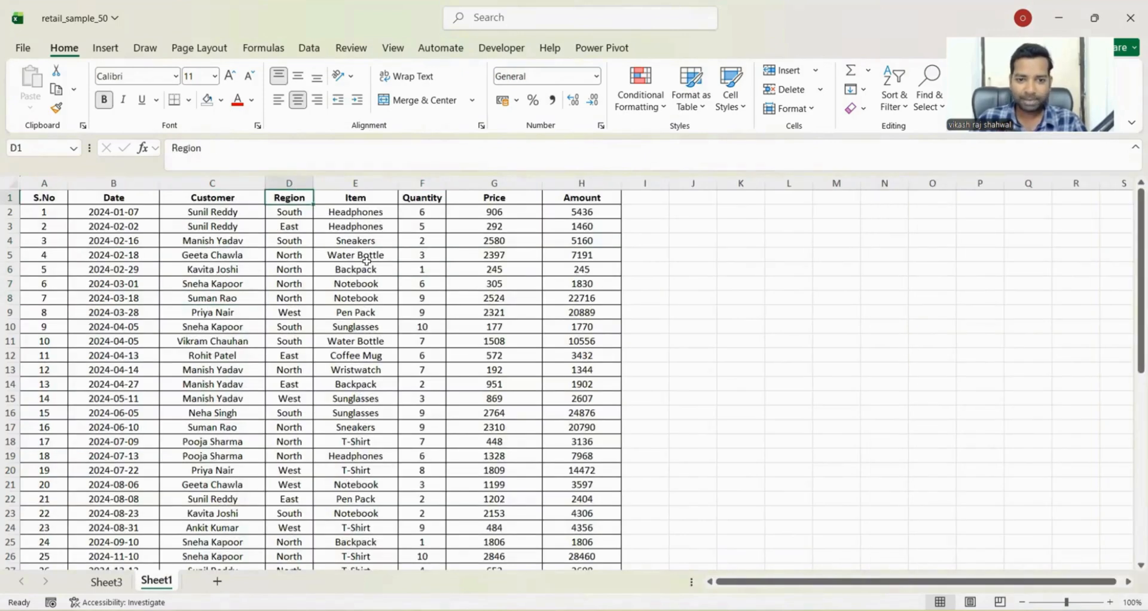
click(352, 197)
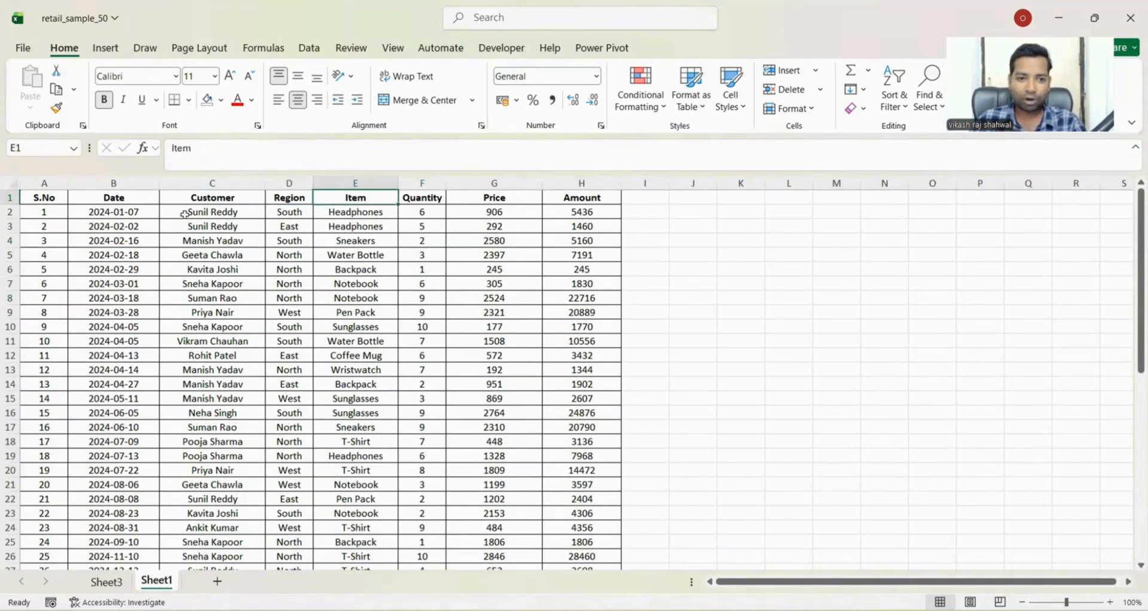
click(197, 198)
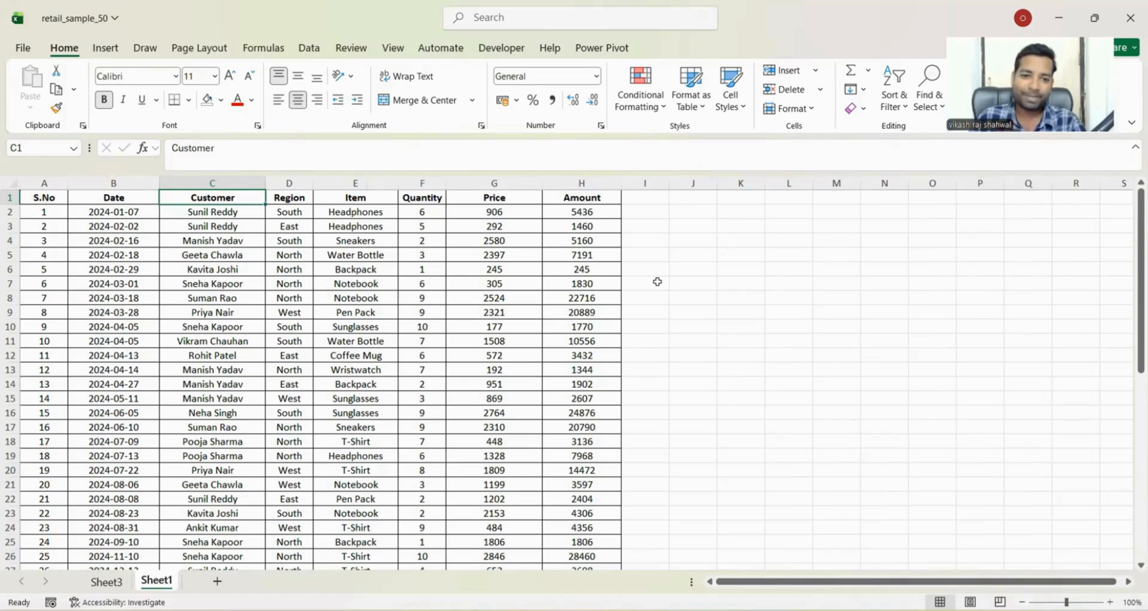
click(106, 581)
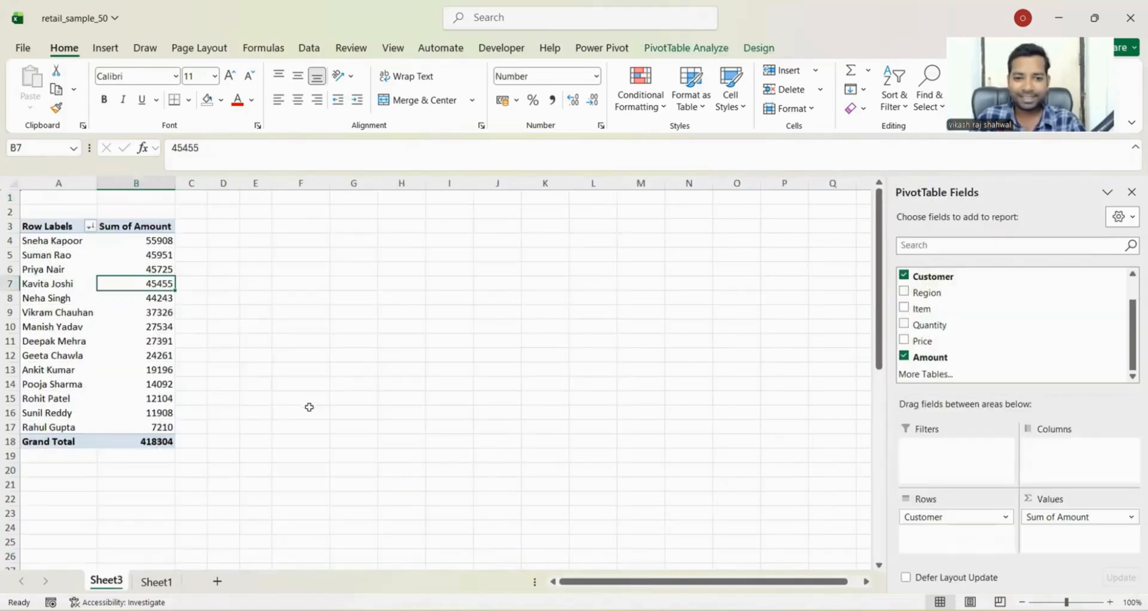
click(156, 338)
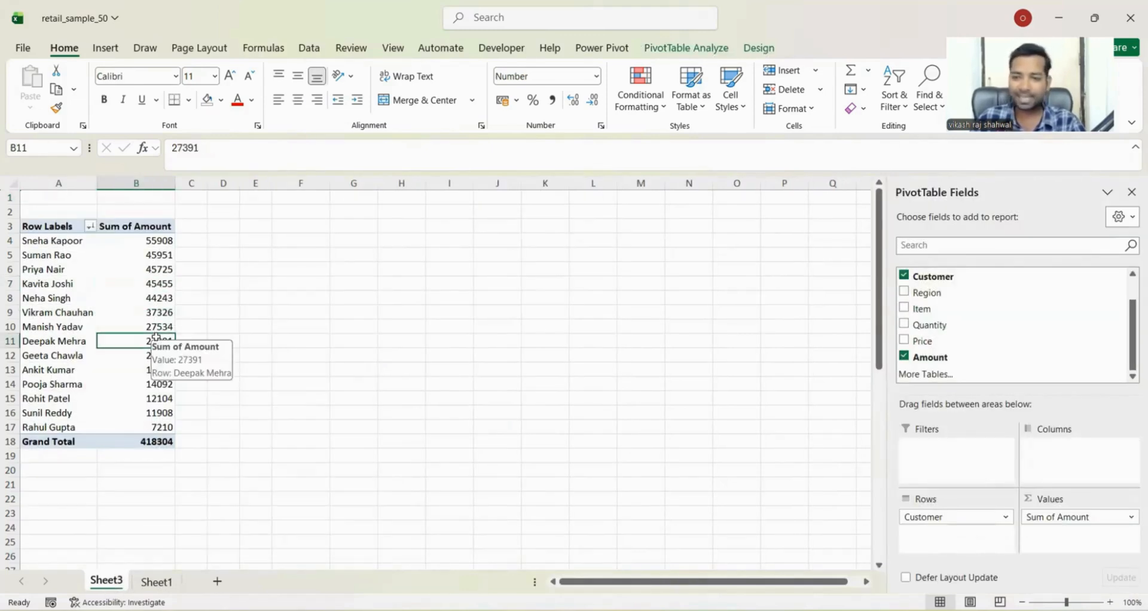